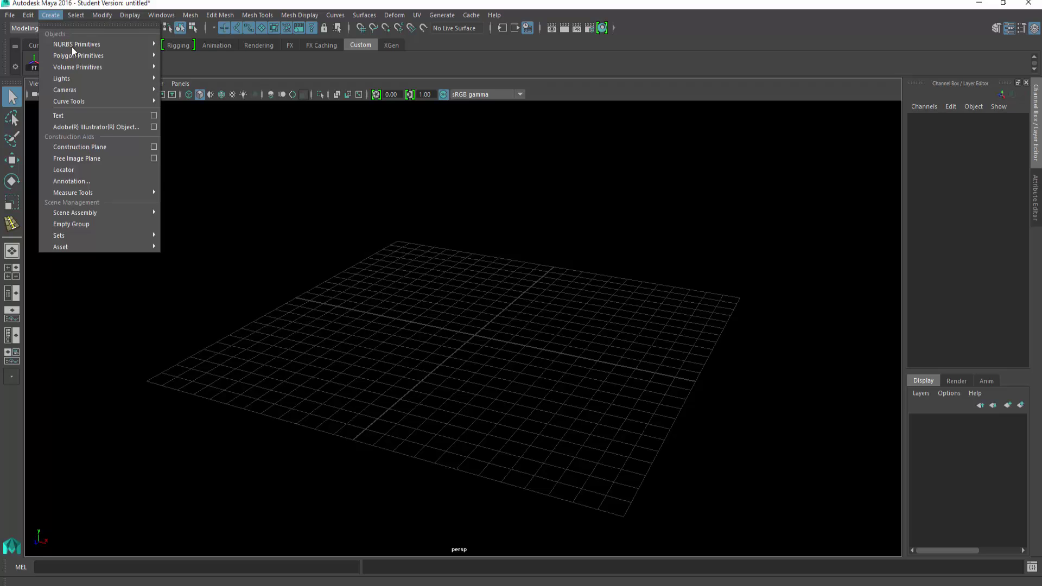
Create a polygon plane at the origin and set its width and height subdivisions to 1.
mouse_move(83, 58)
click(190, 111)
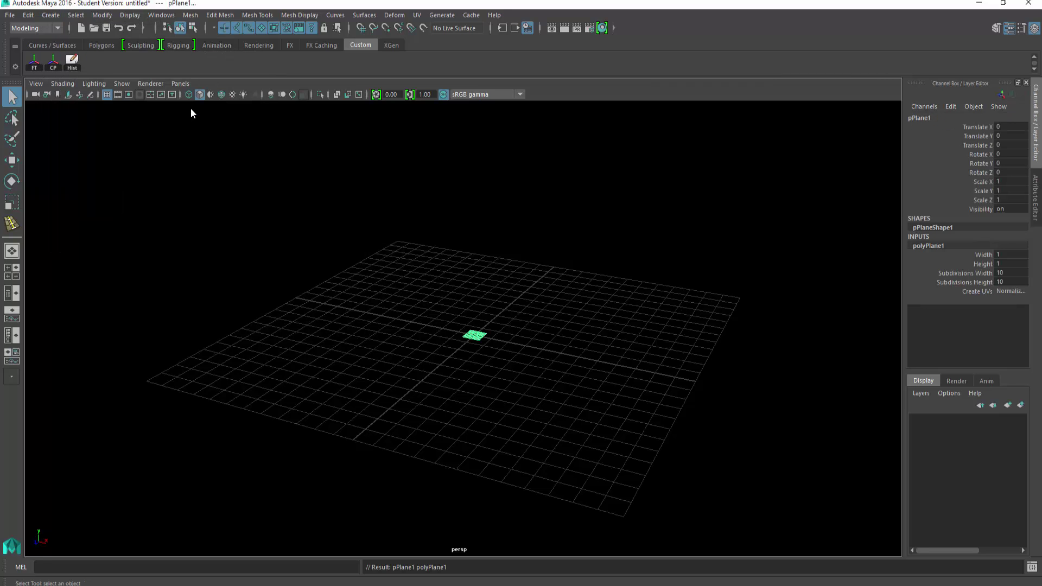
scroll(526, 342, up, 10)
scroll(530, 333, up, 3)
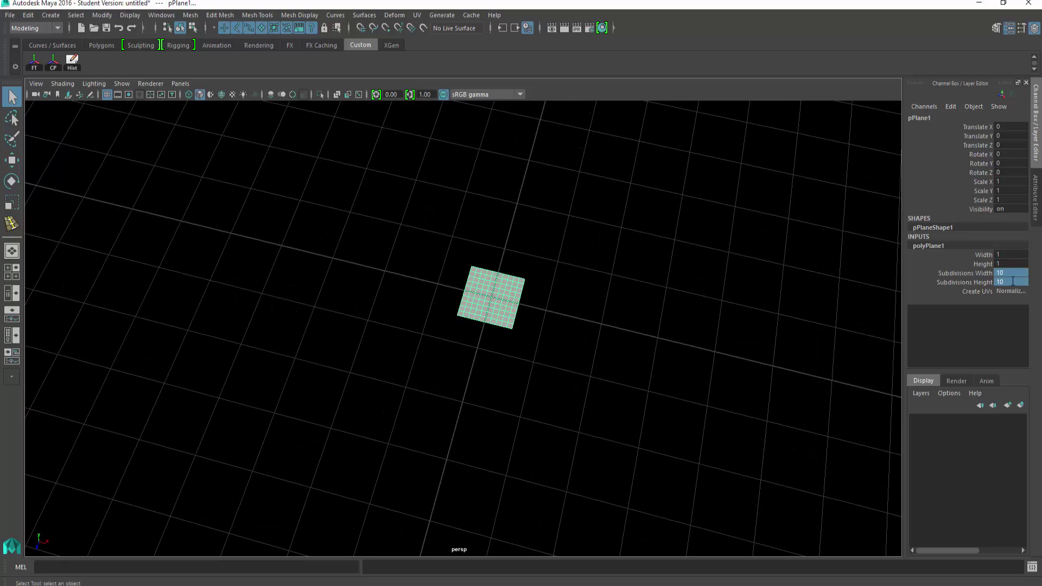
click(1013, 281)
click(482, 293)
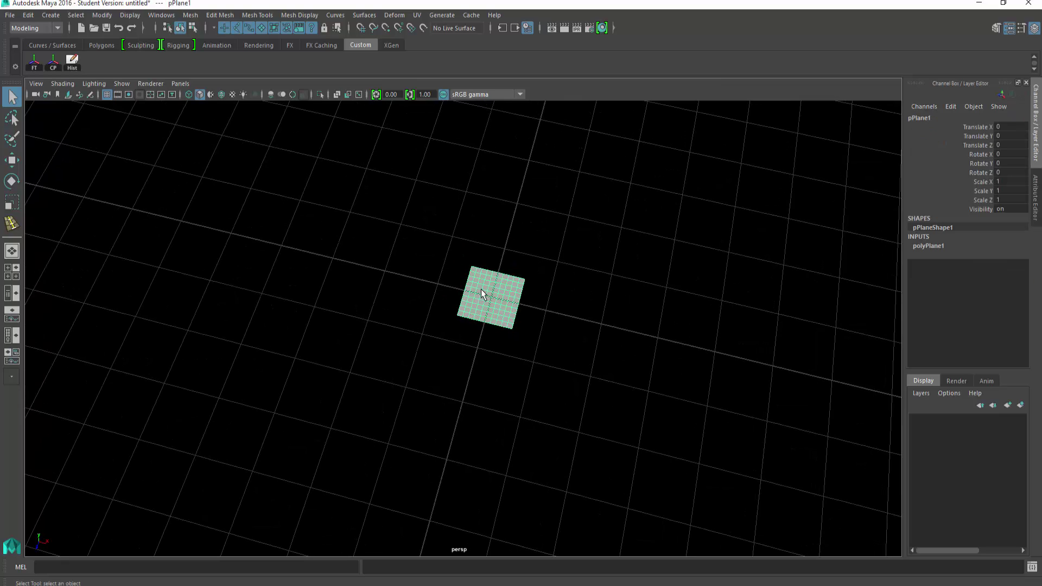
click(938, 246)
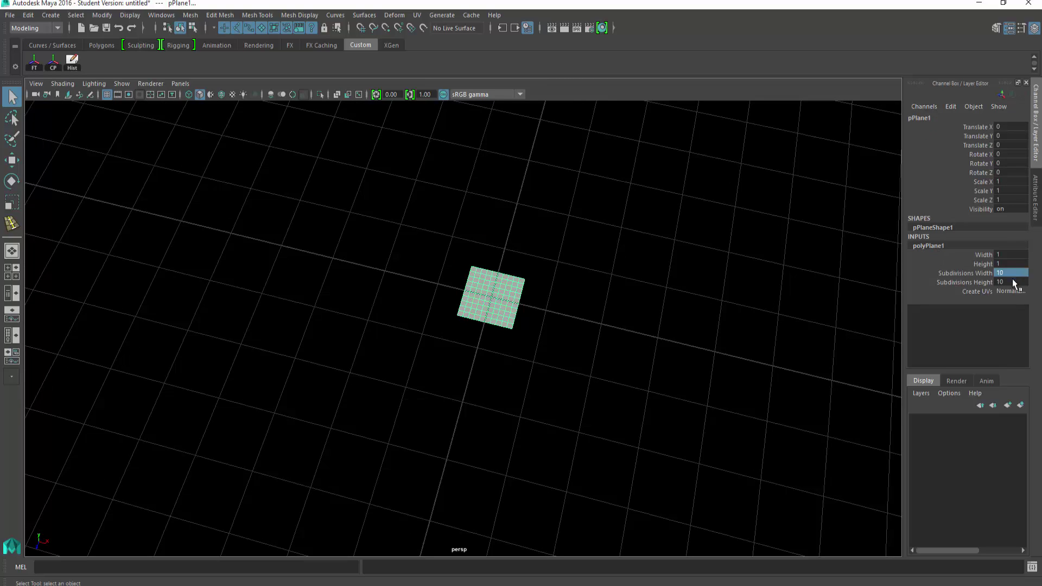
click(1012, 282)
text(1)
key(Return)
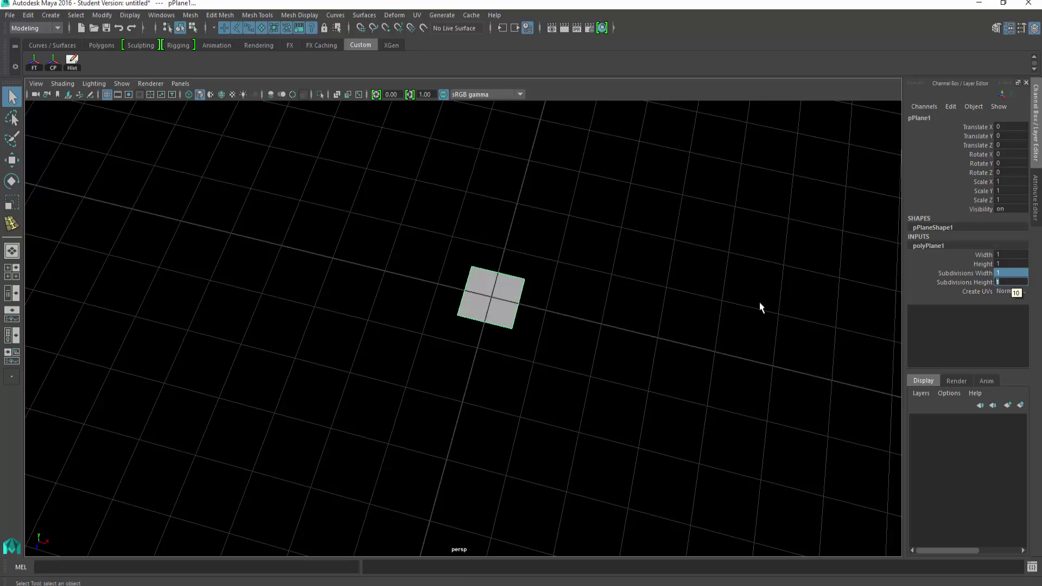
Scale the plane uniformly to 10 in X, Y and Z.
click(609, 304)
click(498, 306)
scroll(498, 298, up, 2)
scroll(505, 309, down, 5)
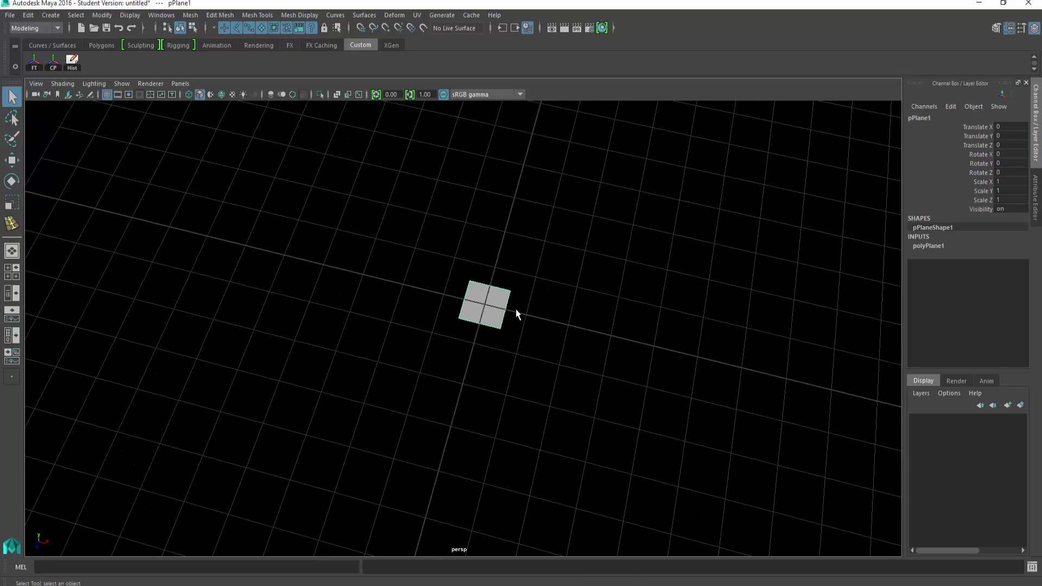
key(r)
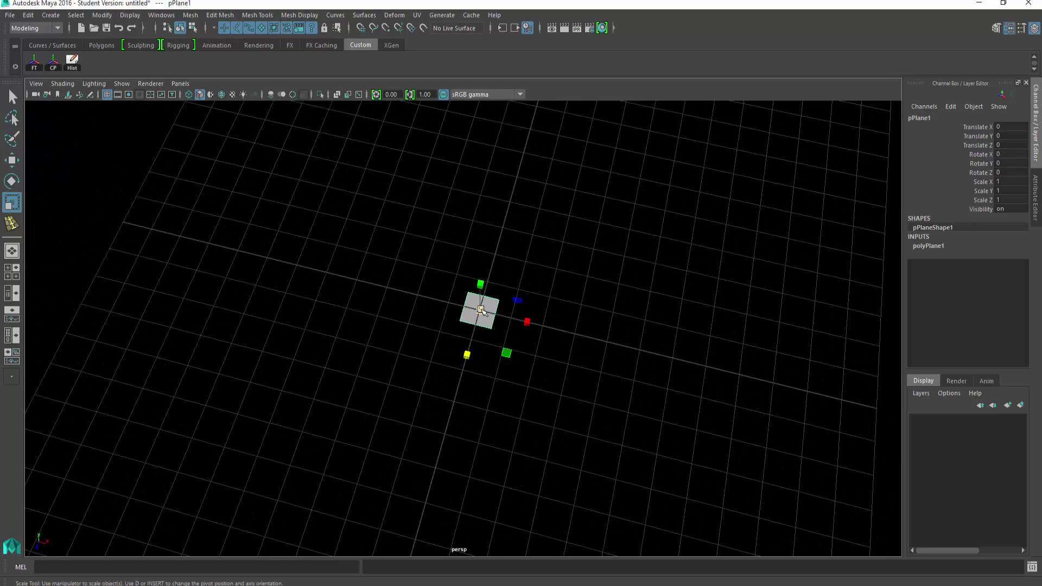
drag(480, 310, 731, 352)
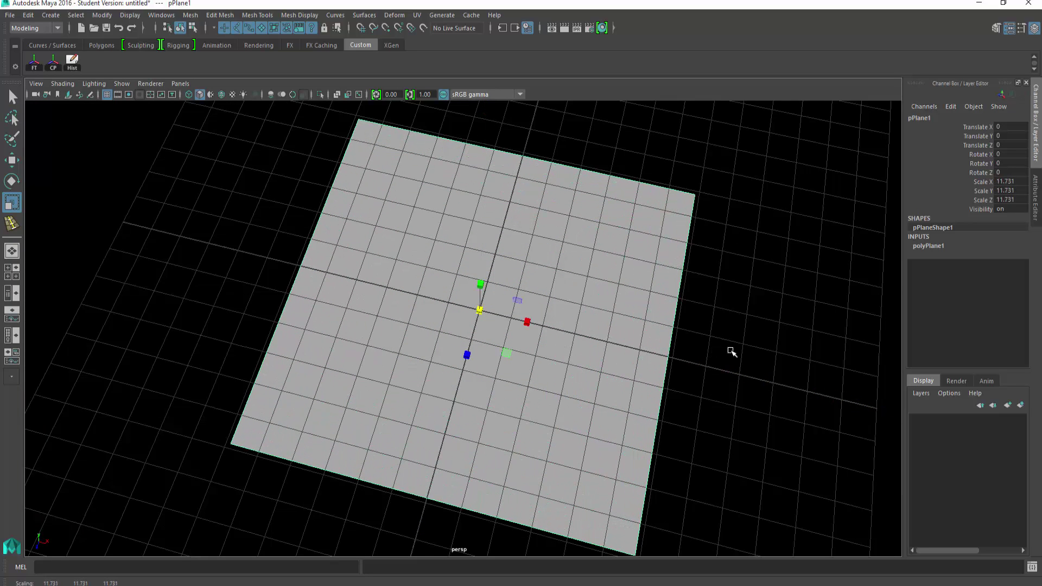
drag(1007, 181, 1016, 200)
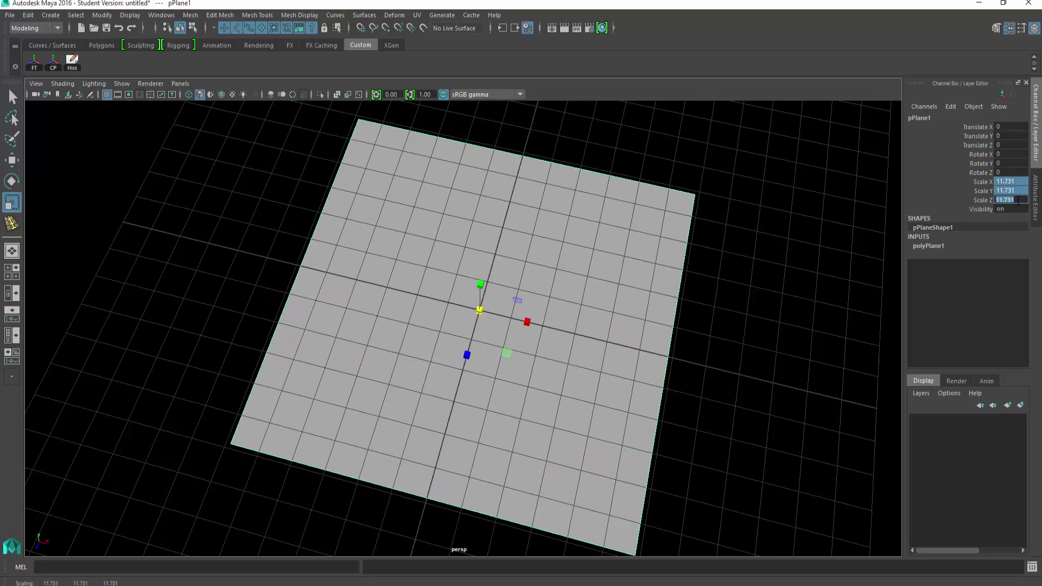
key(Return)
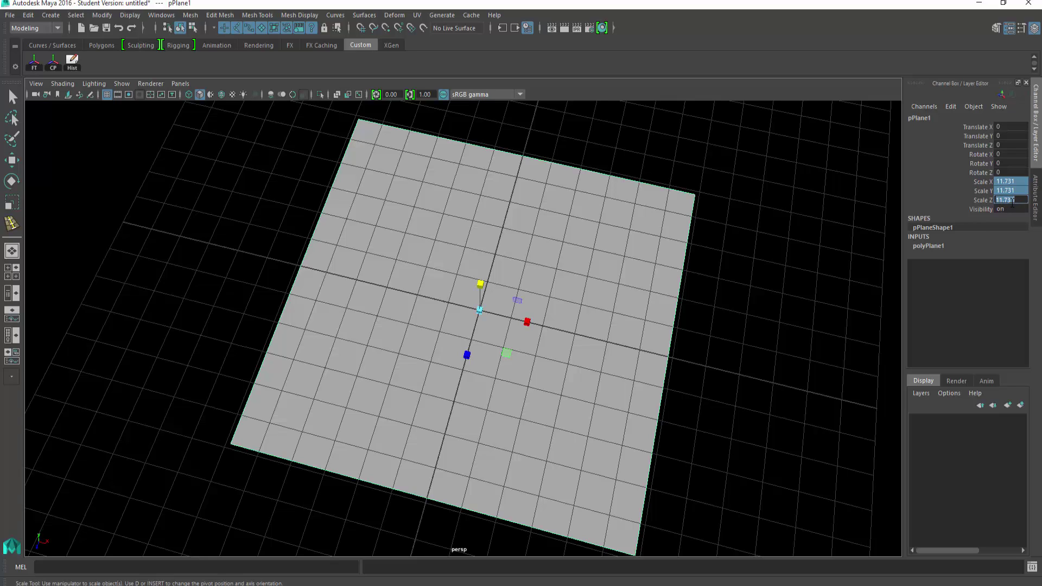
key(End)
drag(1025, 202, 971, 200)
text(10)
key(Return)
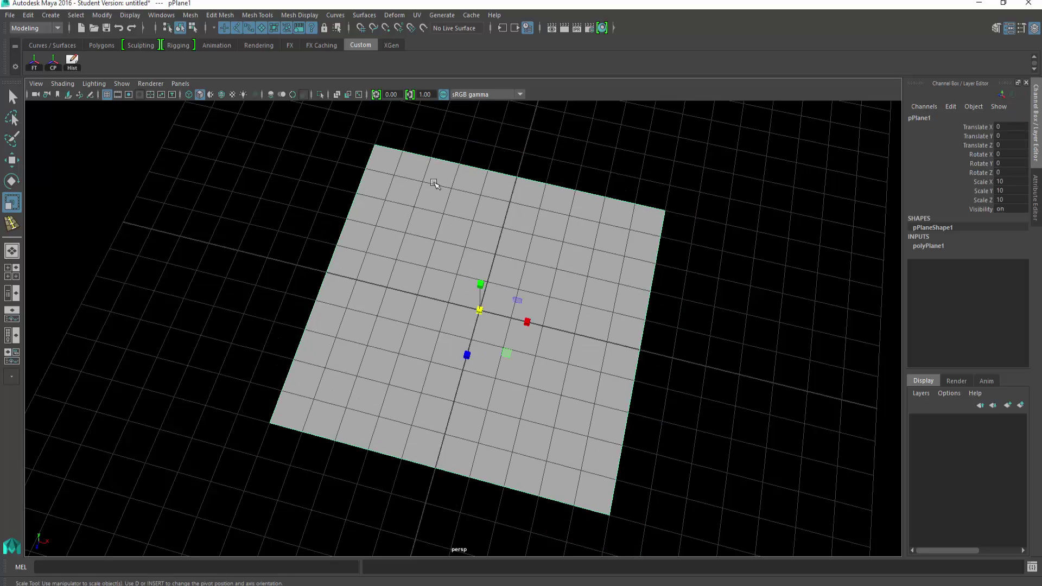
Move the plane slightly above the grid by setting its Y translation to 0.1.
alt+drag(629, 257, 538, 287)
key(w)
drag(469, 281, 472, 290)
double_click(1005, 136)
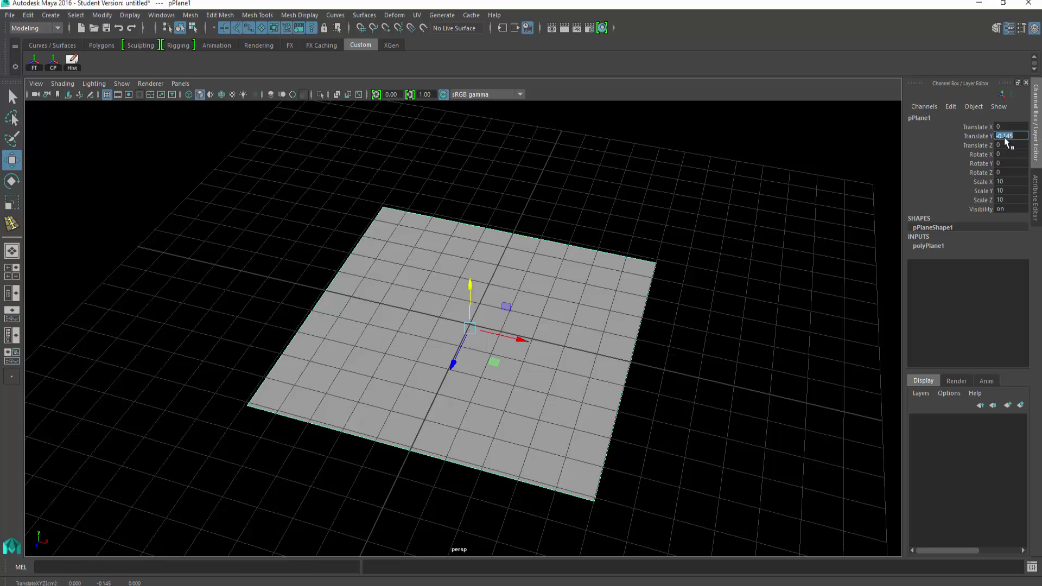
key(BackSpace)
text(0.1)
key(Return)
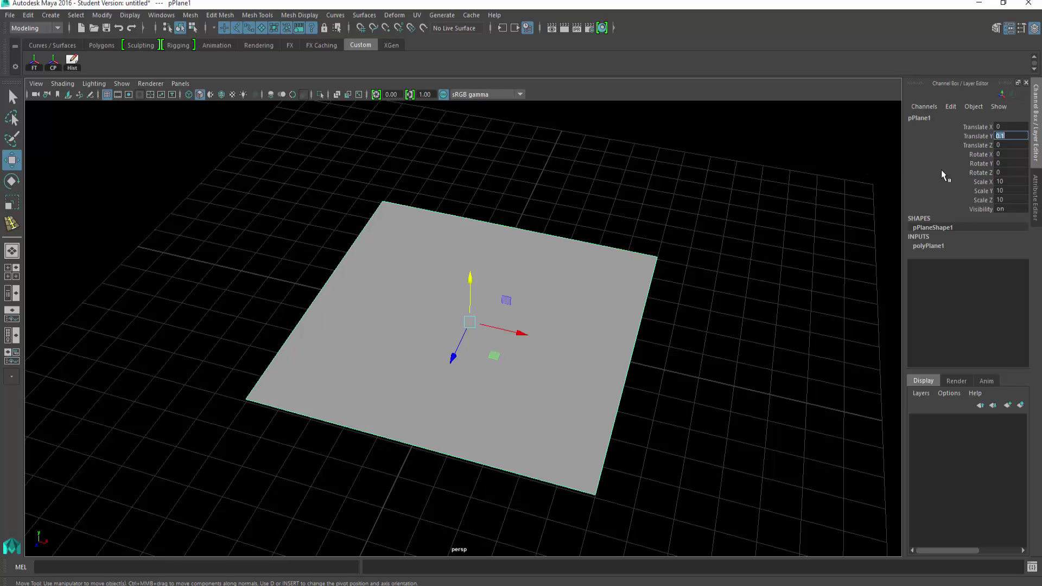
click(972, 139)
Assign a new Lambert material to the plane and change its colour to a muted pink.
alt+drag(628, 302, 587, 307)
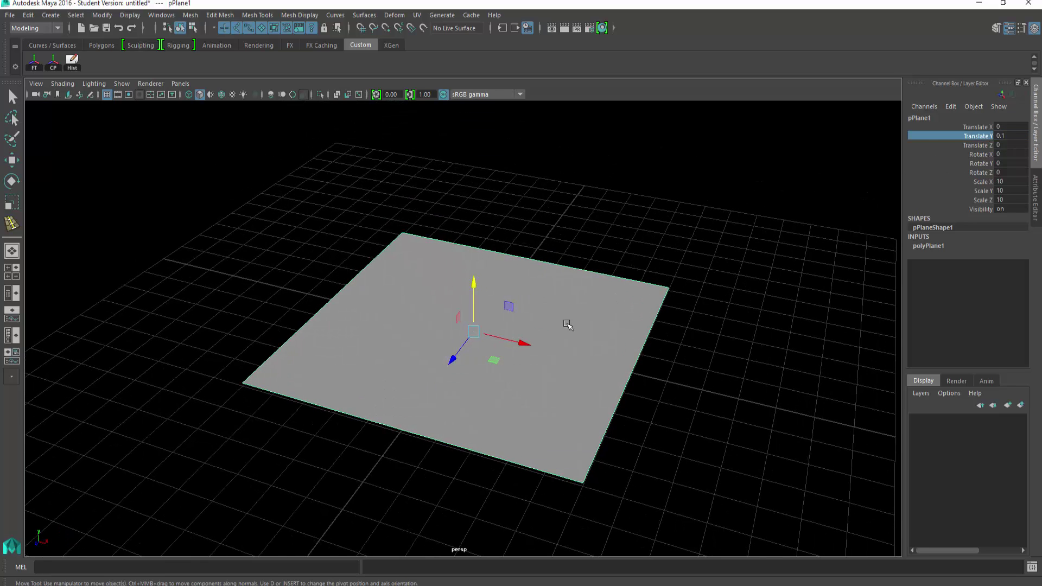
right_drag(561, 303, 644, 521)
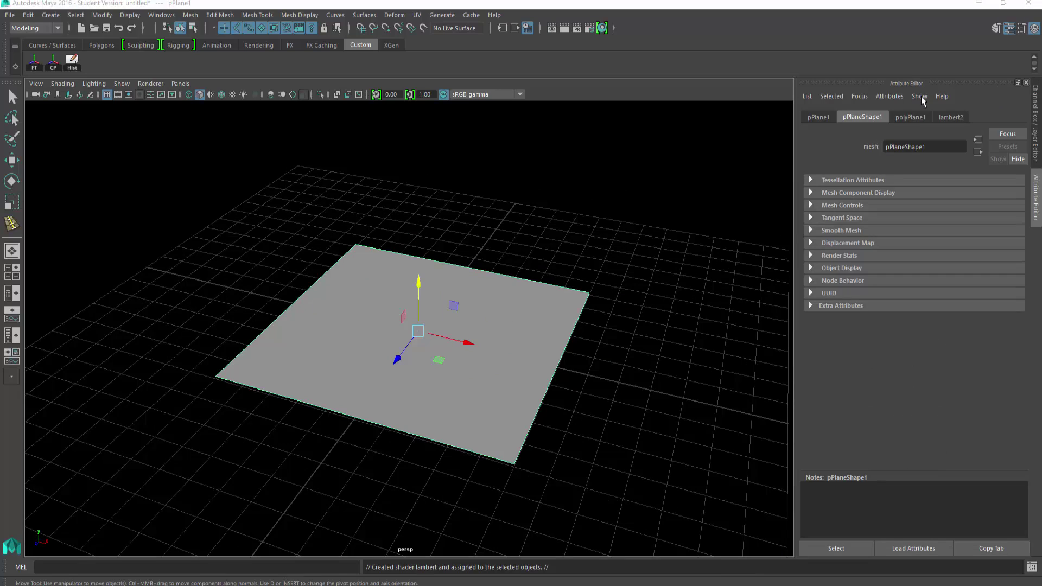
click(952, 117)
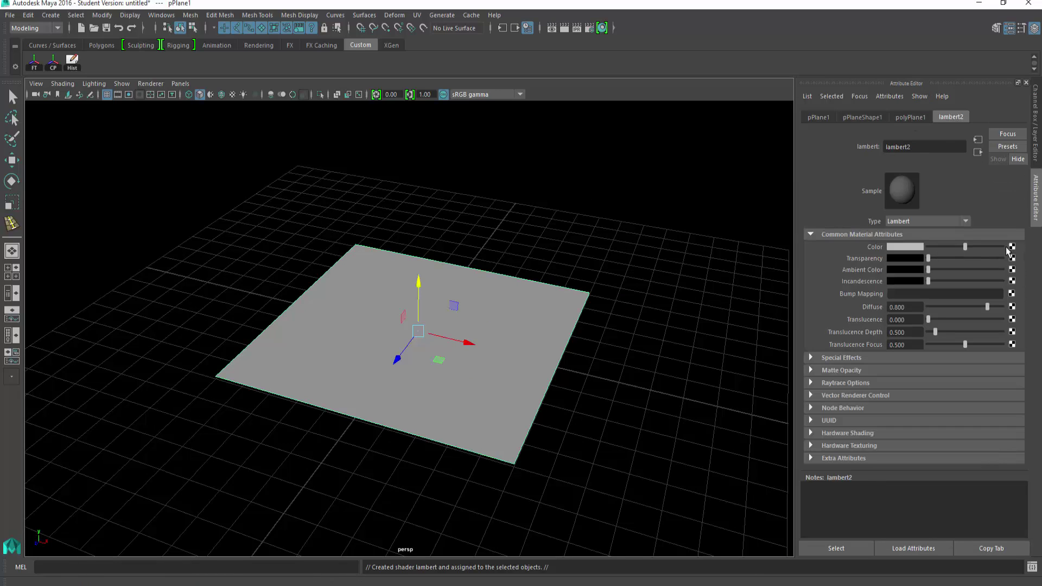
drag(965, 247, 967, 247)
click(916, 247)
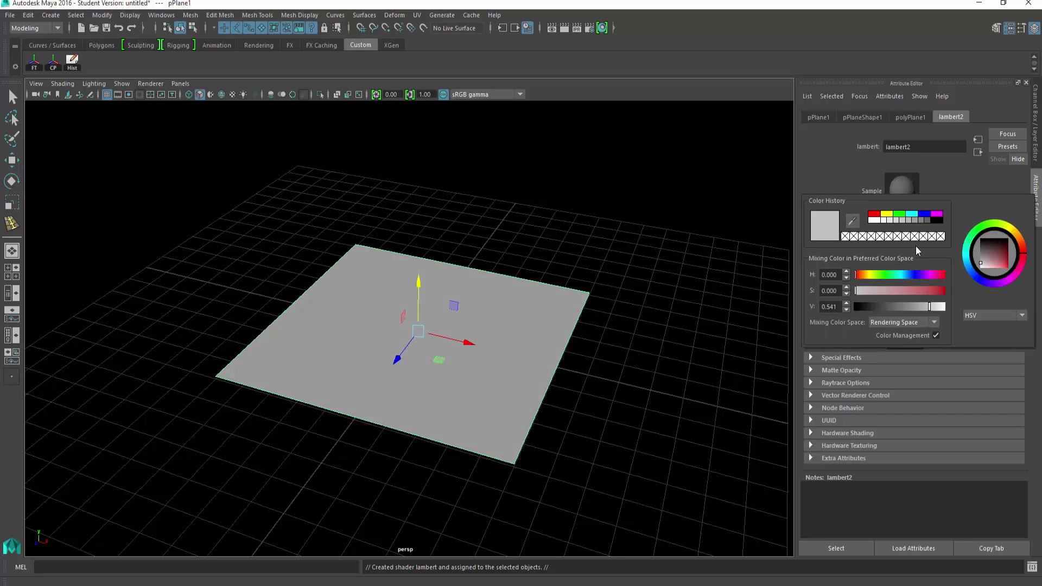
click(989, 260)
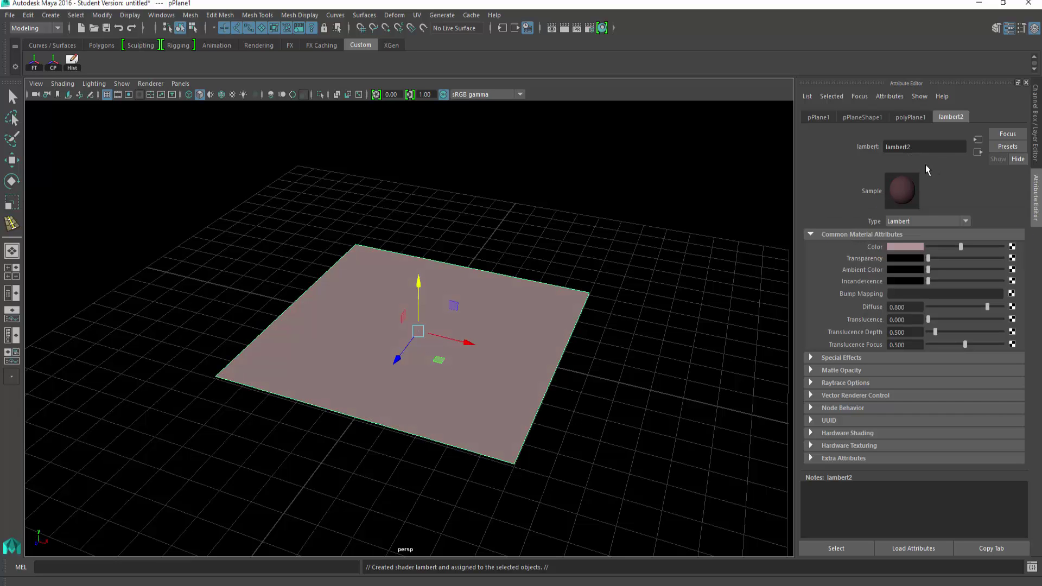
Rename the plane's Lambert material as top_image_mtl.
double_click(899, 147)
text(to)
text(p_mesh)
key(Return)
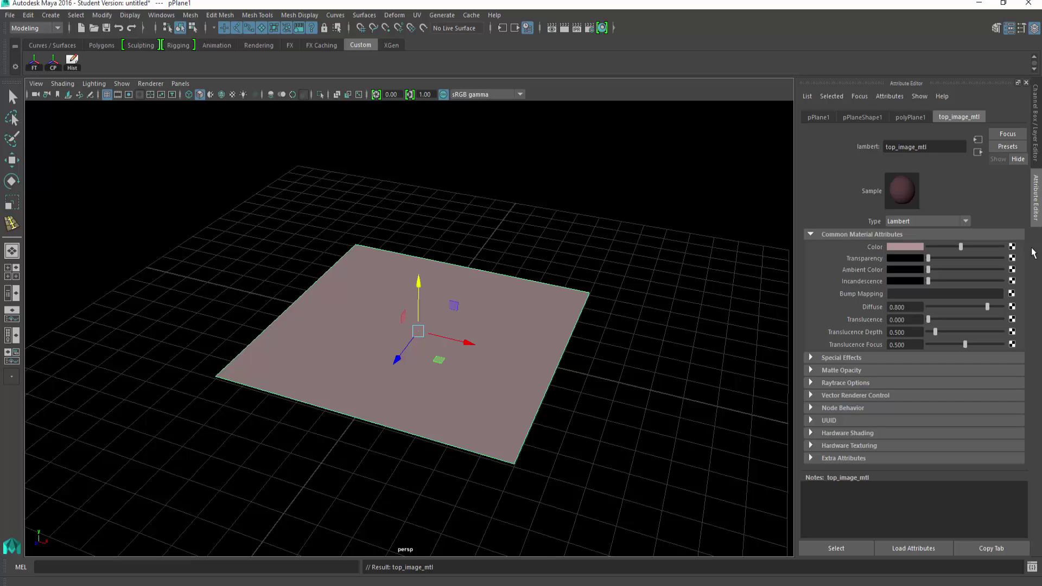
Connect a File texture to the material's colour and load the sketch image 20150826_201206.jpg from the Downloads folder.
click(1011, 248)
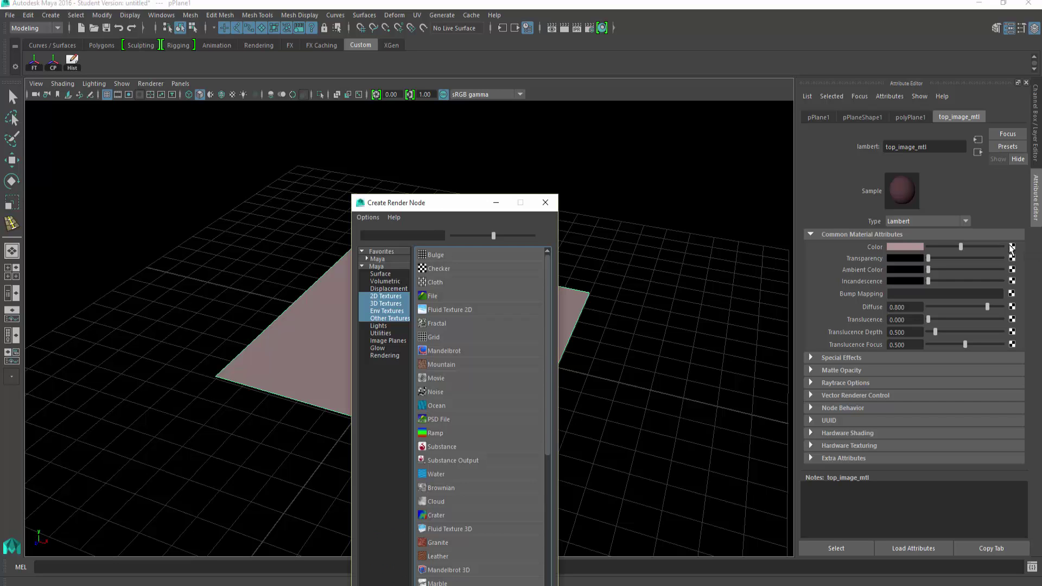
drag(424, 210, 622, 106)
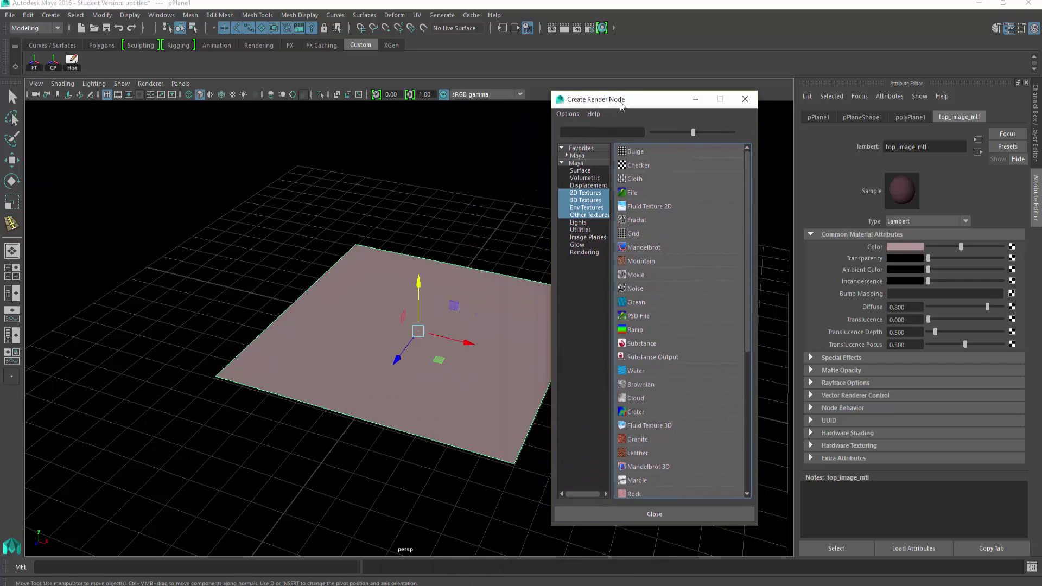
click(634, 193)
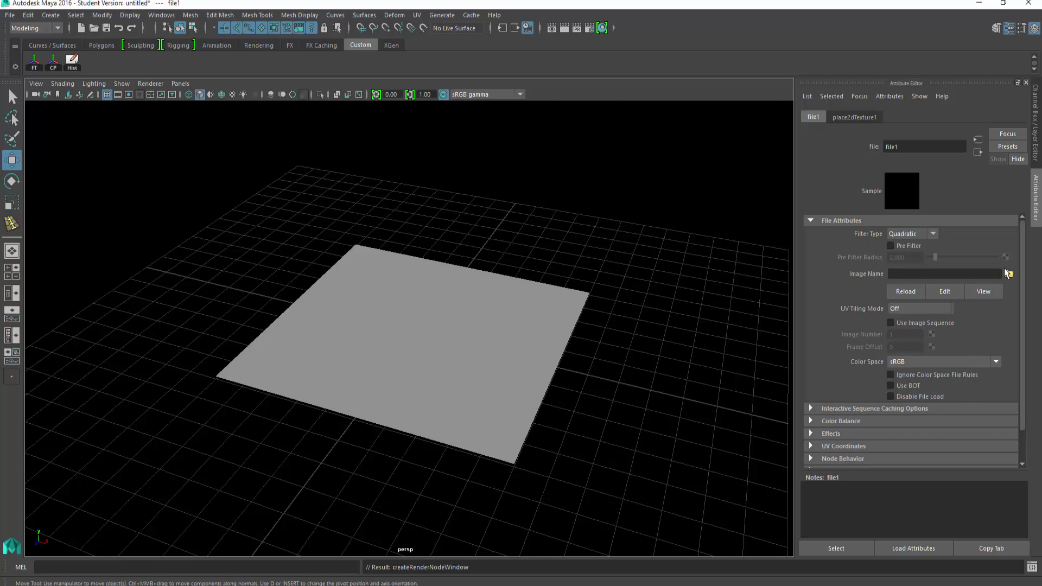
click(1008, 274)
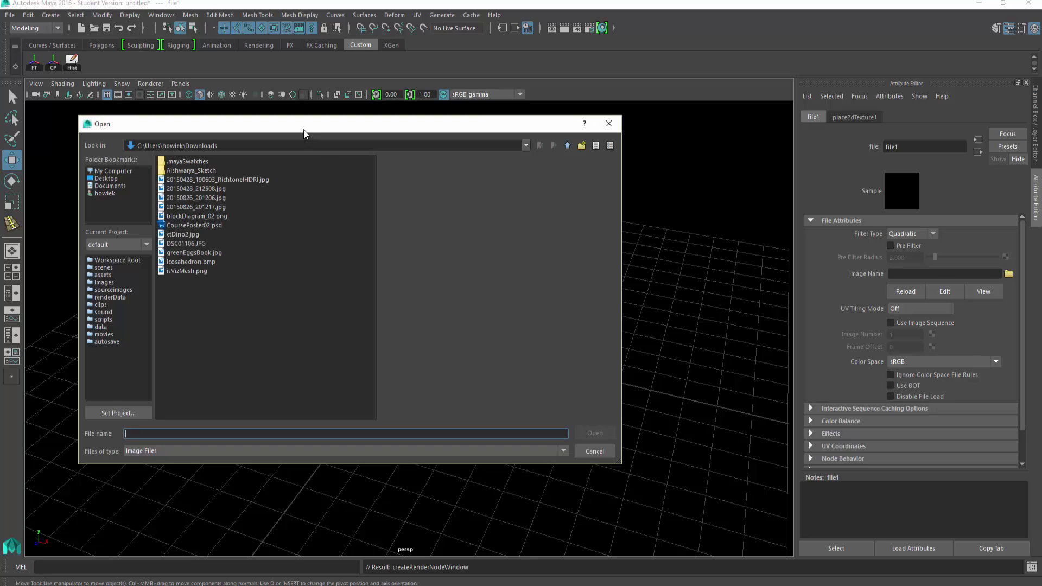
drag(459, 140, 501, 149)
click(388, 222)
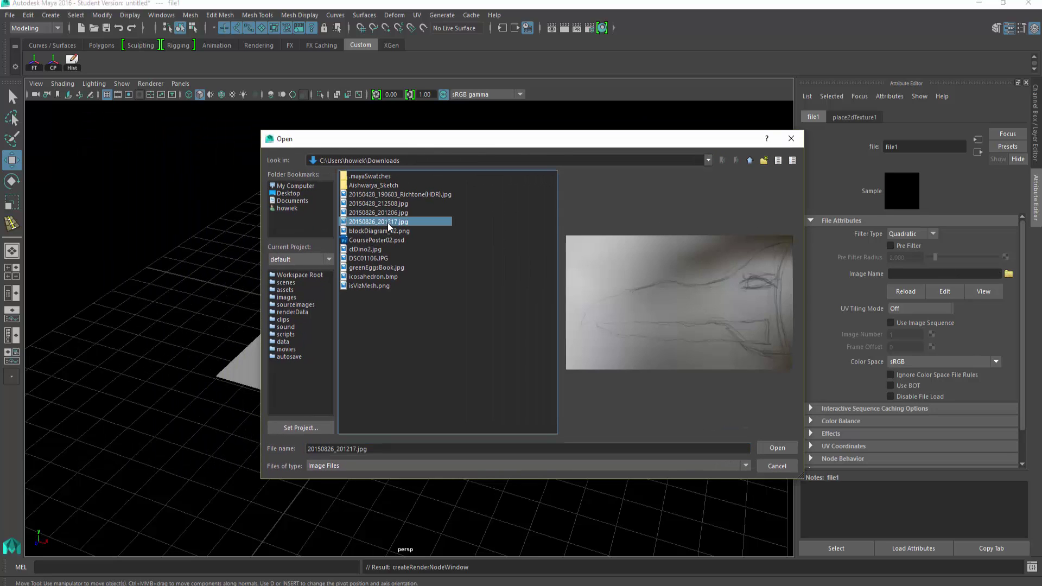
click(396, 213)
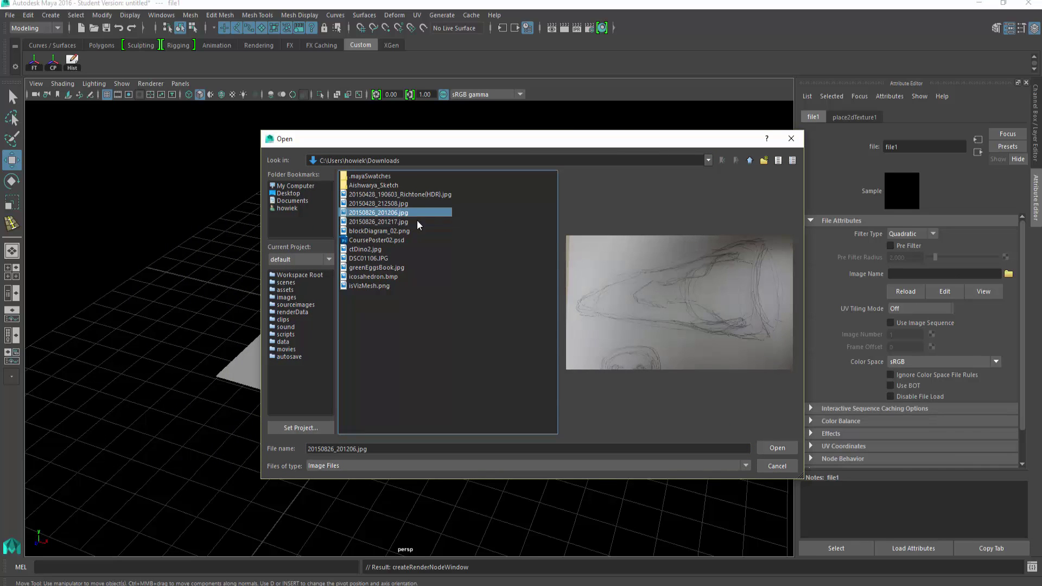
click(776, 448)
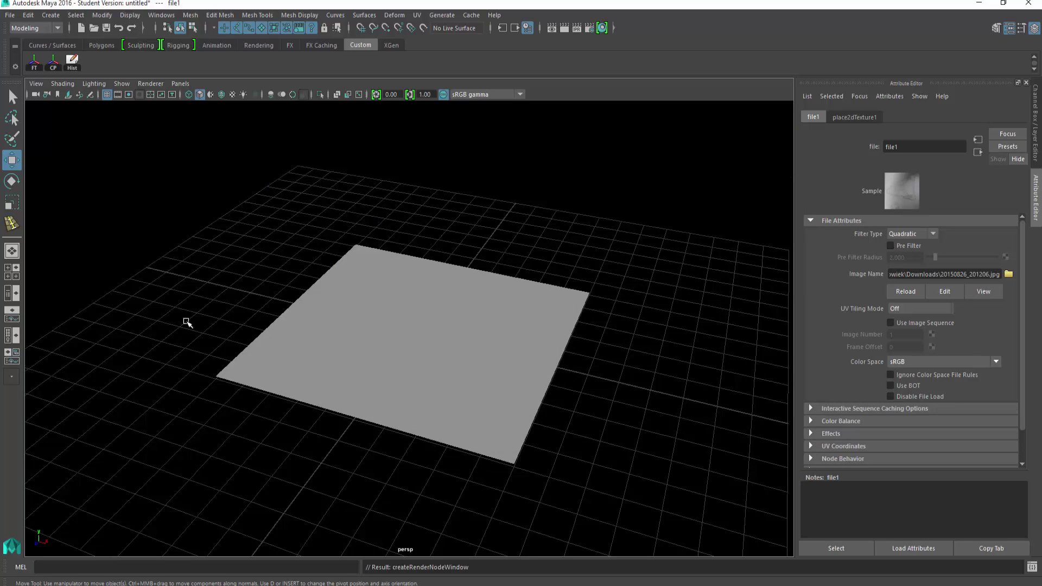
Turn on textured shaded display in the perspective view.
click(232, 96)
click(232, 95)
key(6)
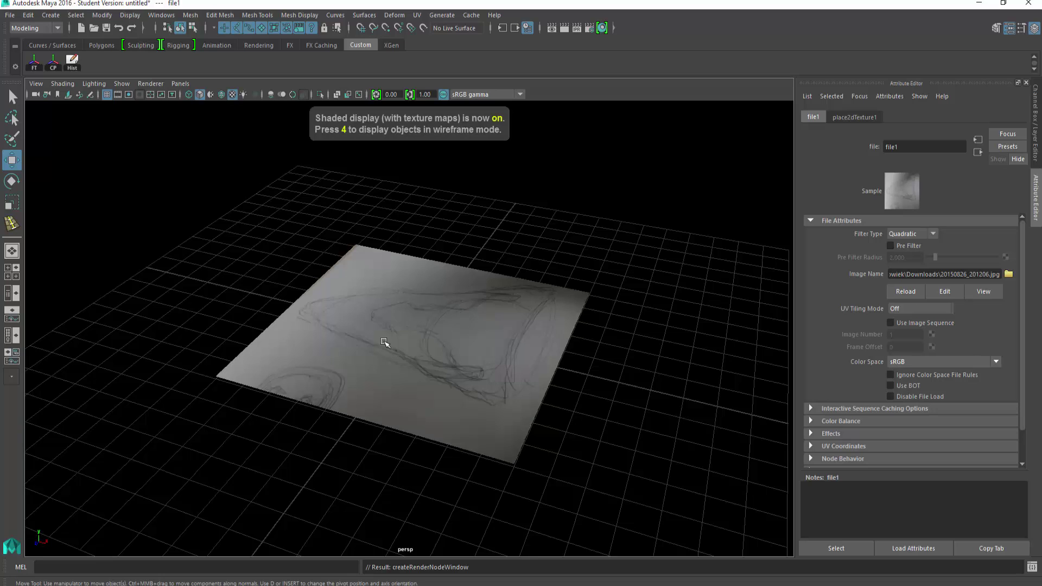
Rotate the sketch plane 90 degrees around the Y axis.
alt+drag(384, 344, 440, 321)
scroll(403, 342, down, 5)
click(441, 322)
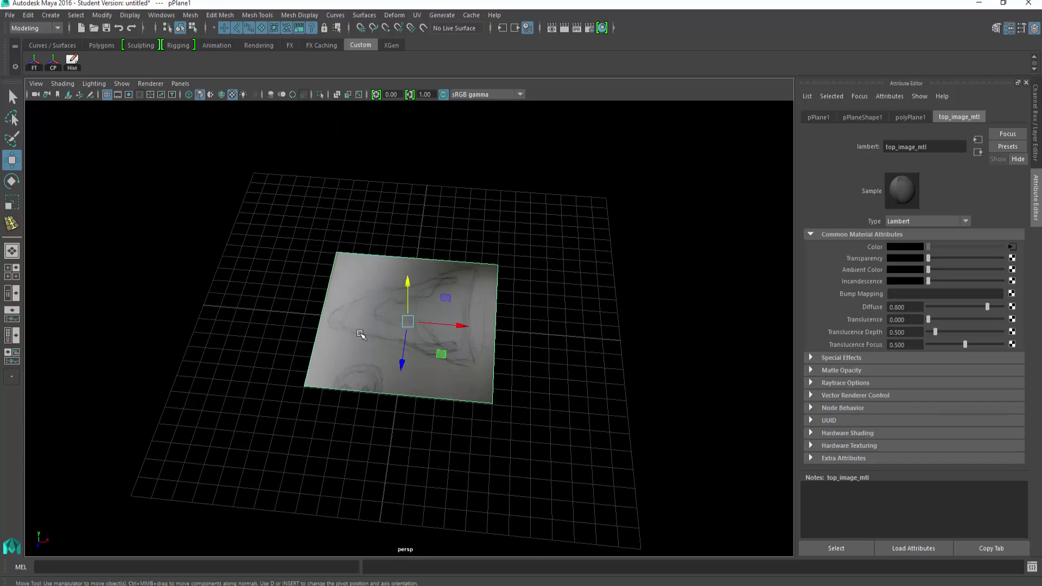
key(e)
key(ctrl+a)
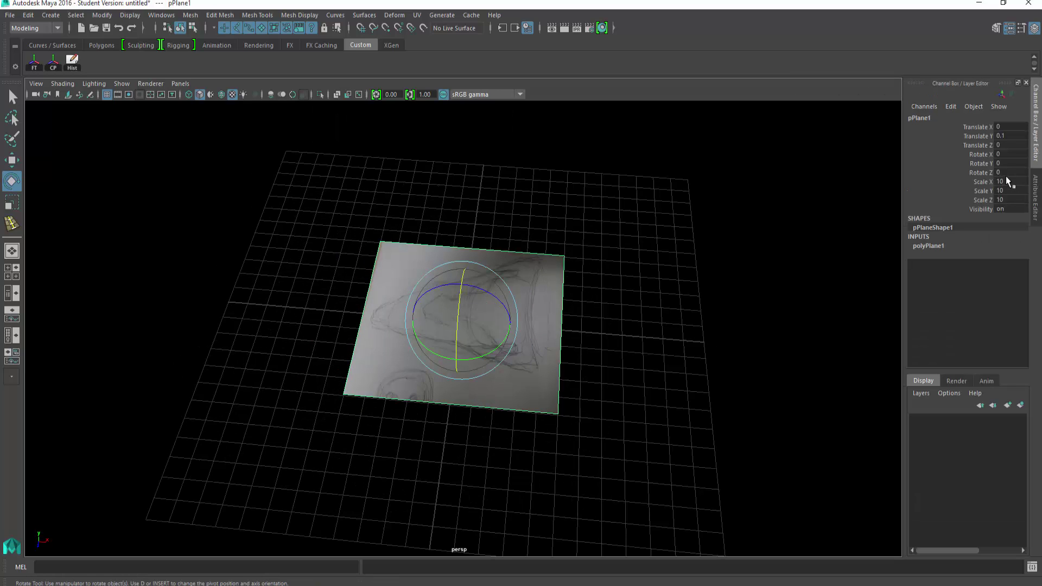
click(985, 163)
double_click(1014, 163)
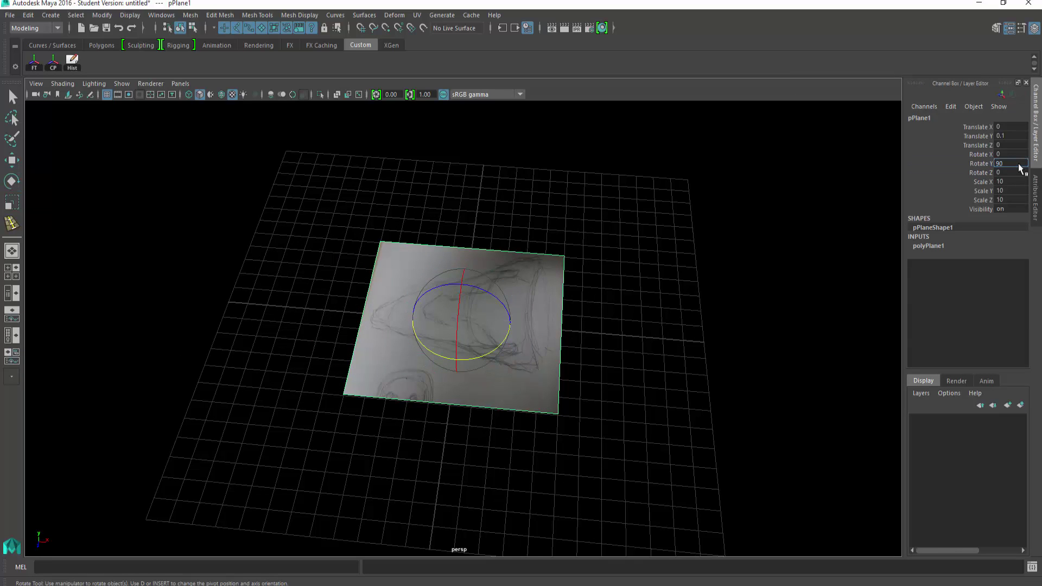
text(90)
key(Return)
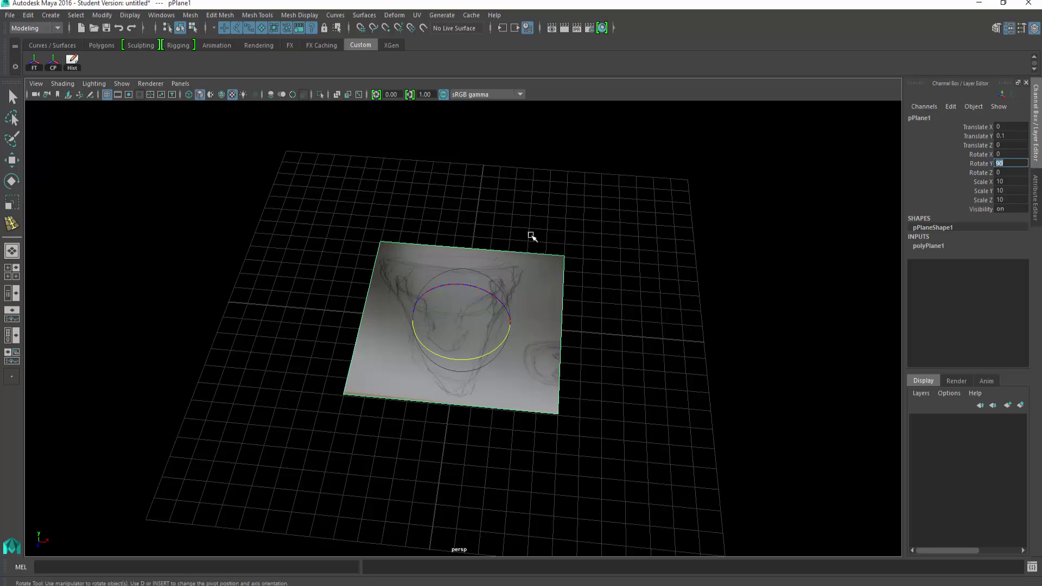
click(614, 416)
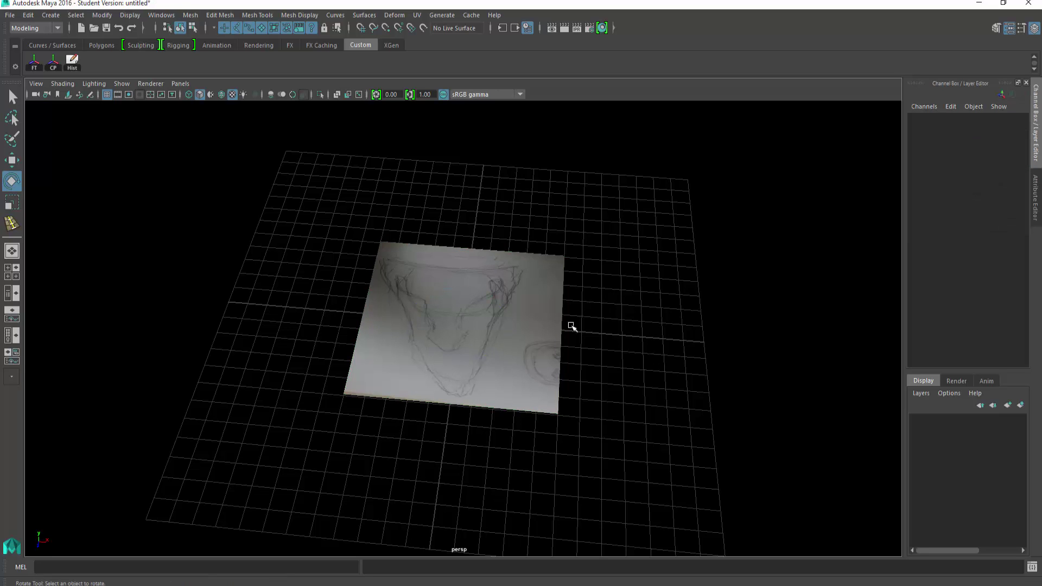
Select the sketch plane again and freeze its transformations.
alt+drag(570, 326, 547, 319)
click(547, 319)
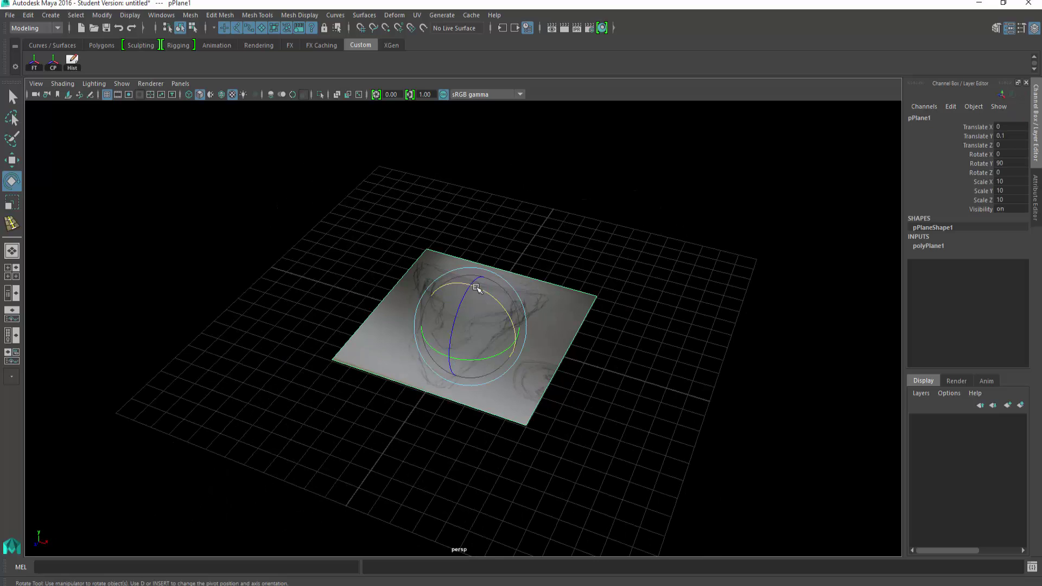
key(q)
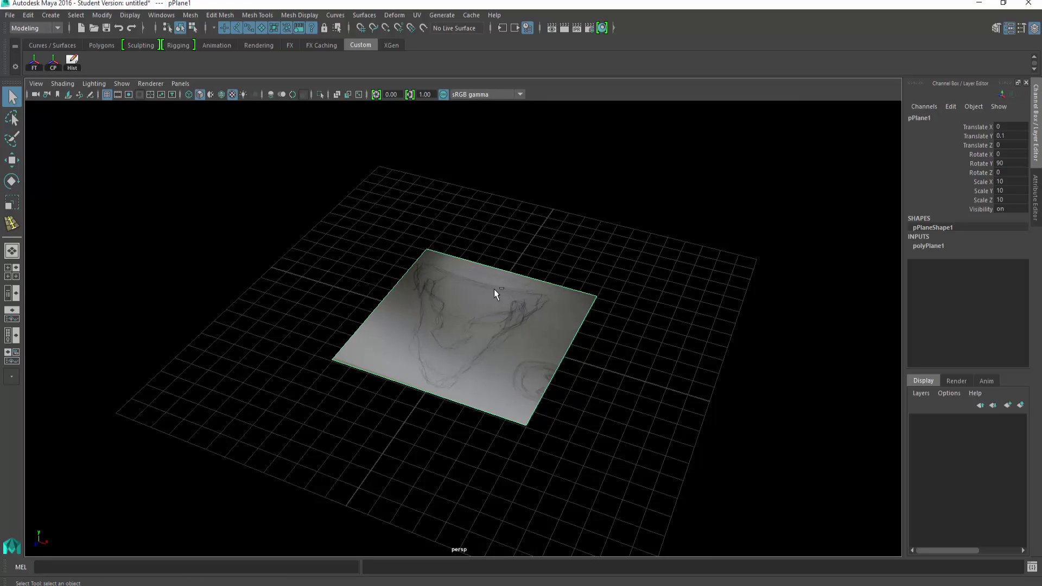
click(36, 67)
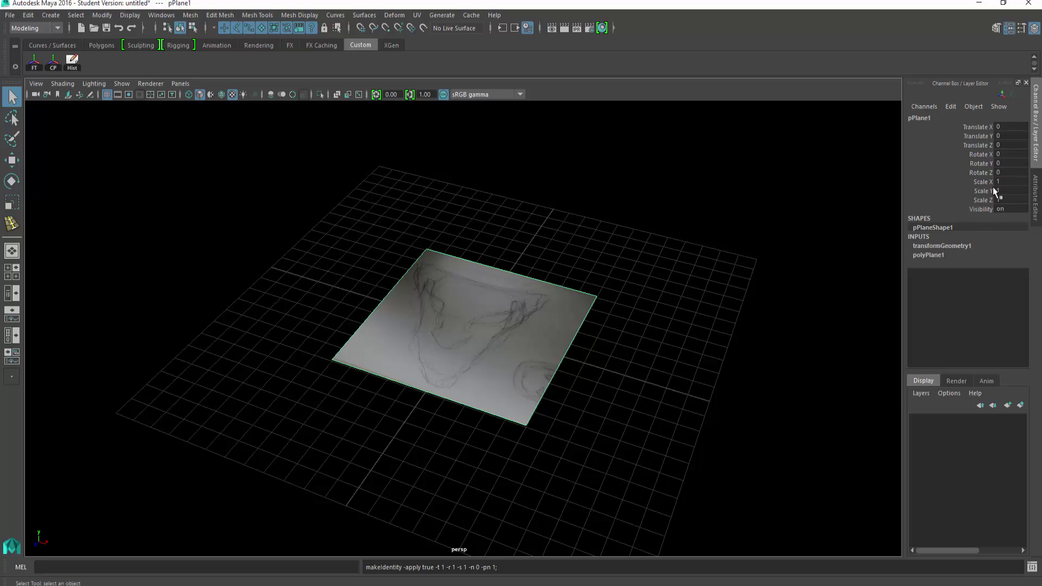
Duplicate the sketch plane and rotate the copy 90 degrees around the Z axis so it stands upright.
key(ctrl+d)
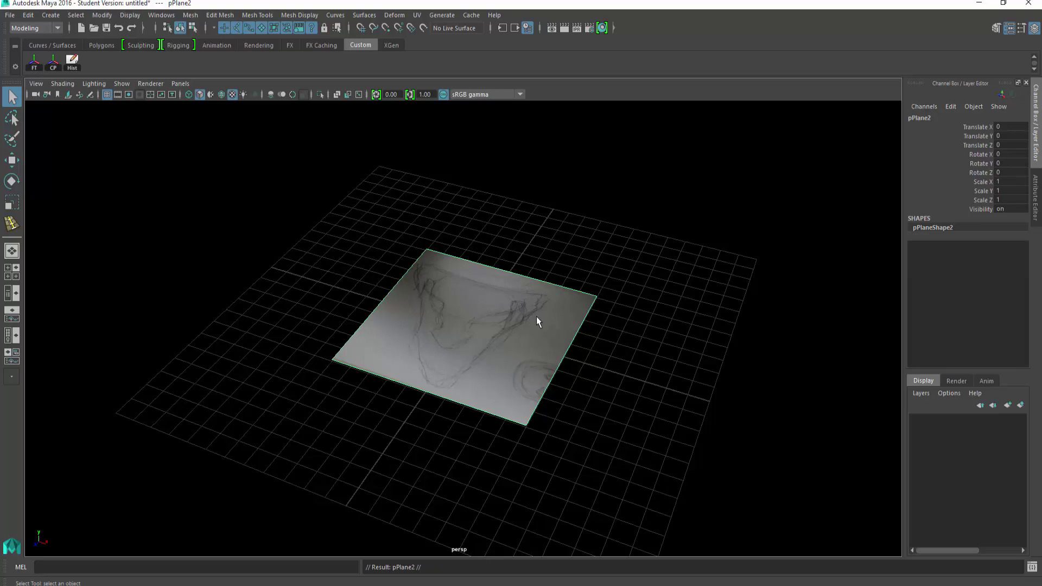
key(e)
click(972, 164)
double_click(1000, 172)
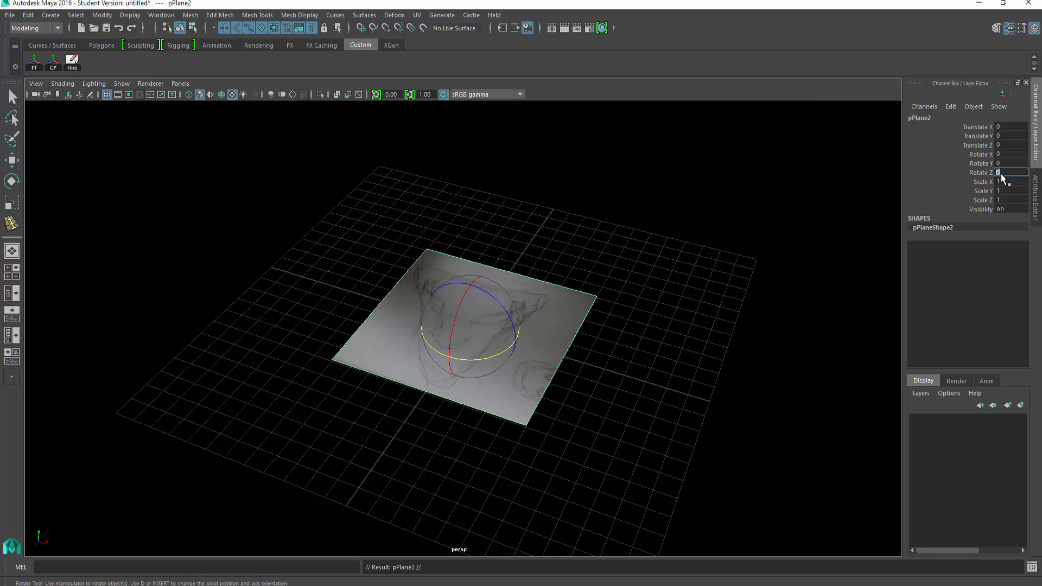
text(90)
key(Return)
alt+drag(714, 170, 709, 170)
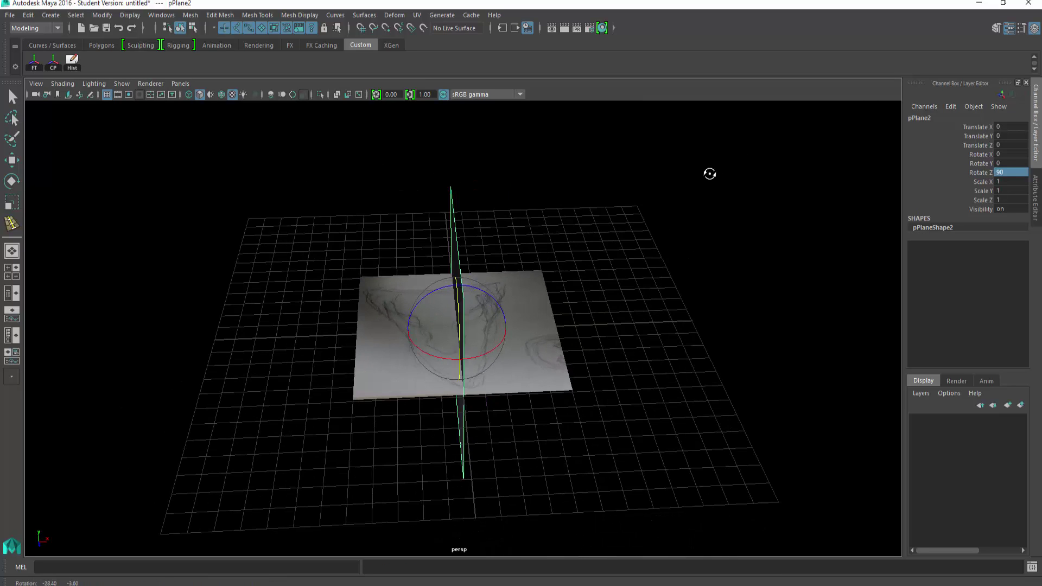
Deselect the upright plane and turn on two-sided lighting in the perspective view.
key(q)
click(540, 268)
alt+drag(540, 268, 484, 305)
click(122, 83)
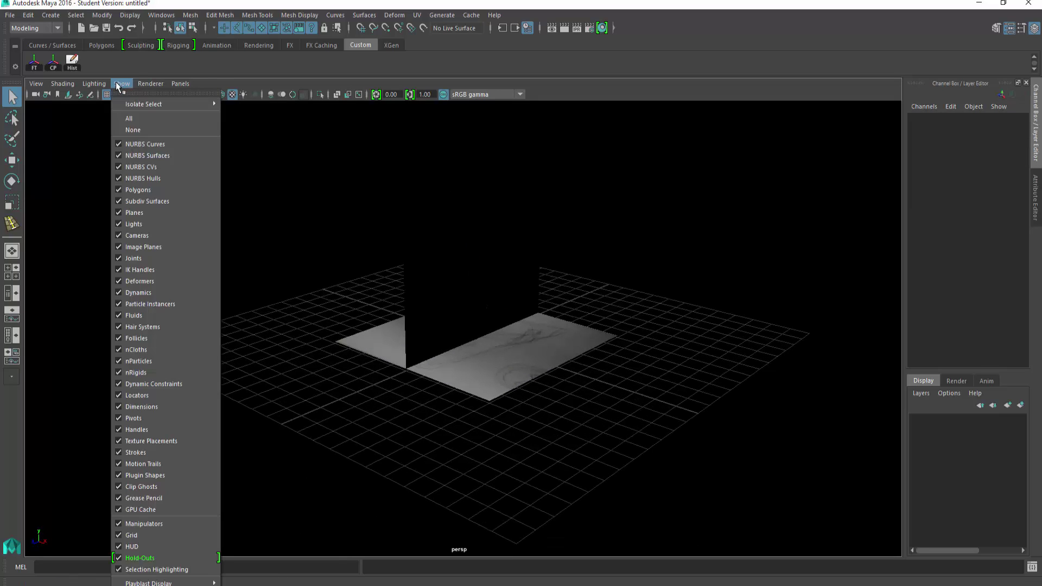
mouse_move(94, 85)
click(103, 164)
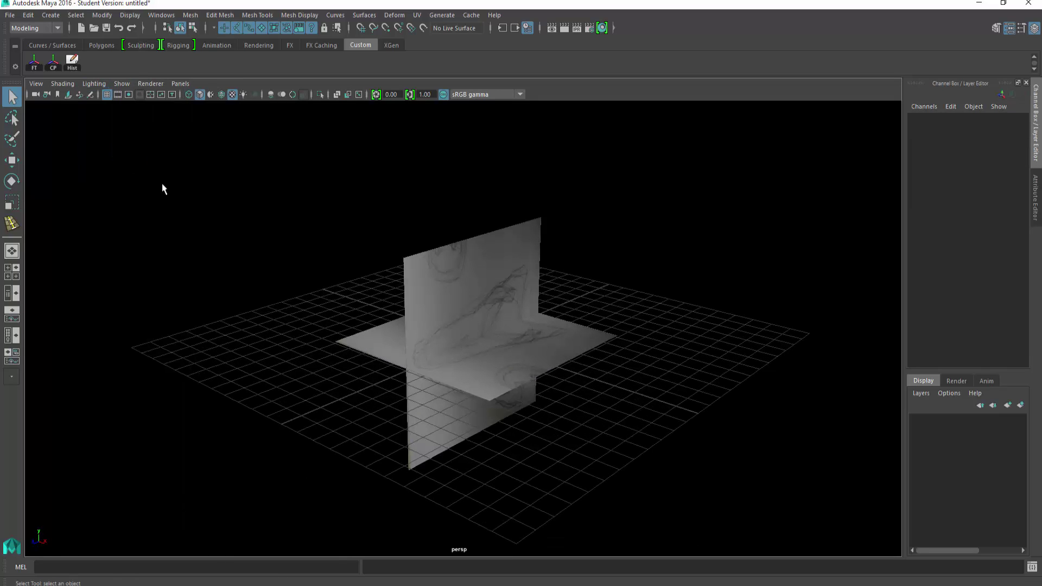
mouse_move(517, 285)
alt+mouse_down()
mouse_move(548, 295)
mouse_move(506, 287)
alt+mouse_up()
Show all four views, then turn on textured display in the top view and two-sided lighting in the side view.
key(space)
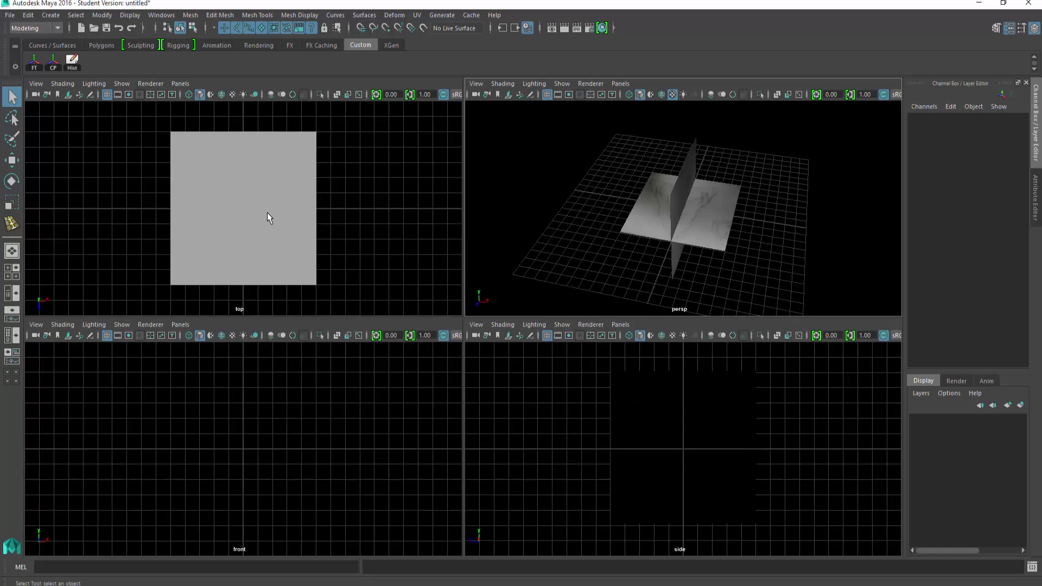
key(6)
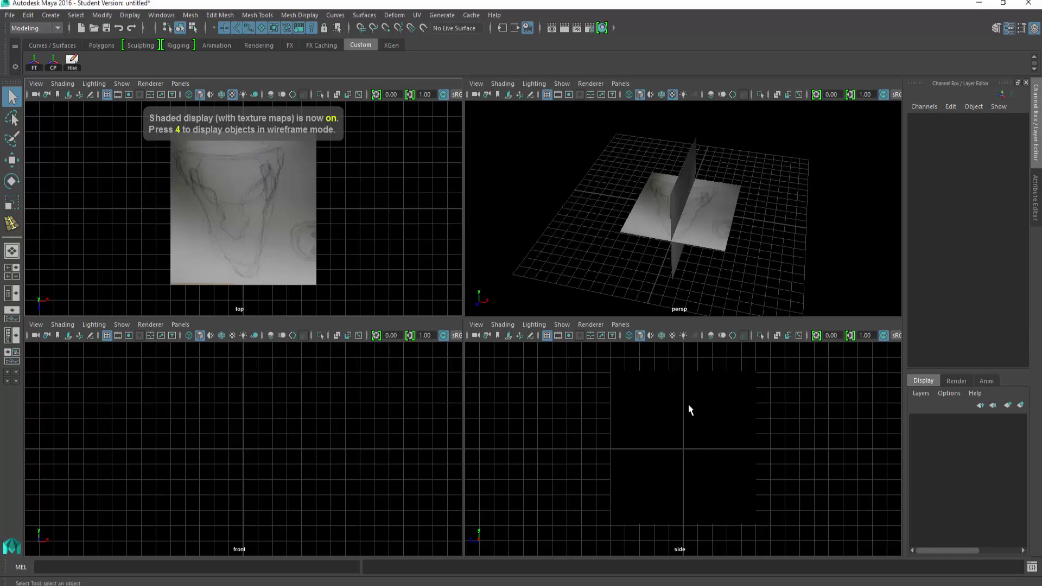
key(6)
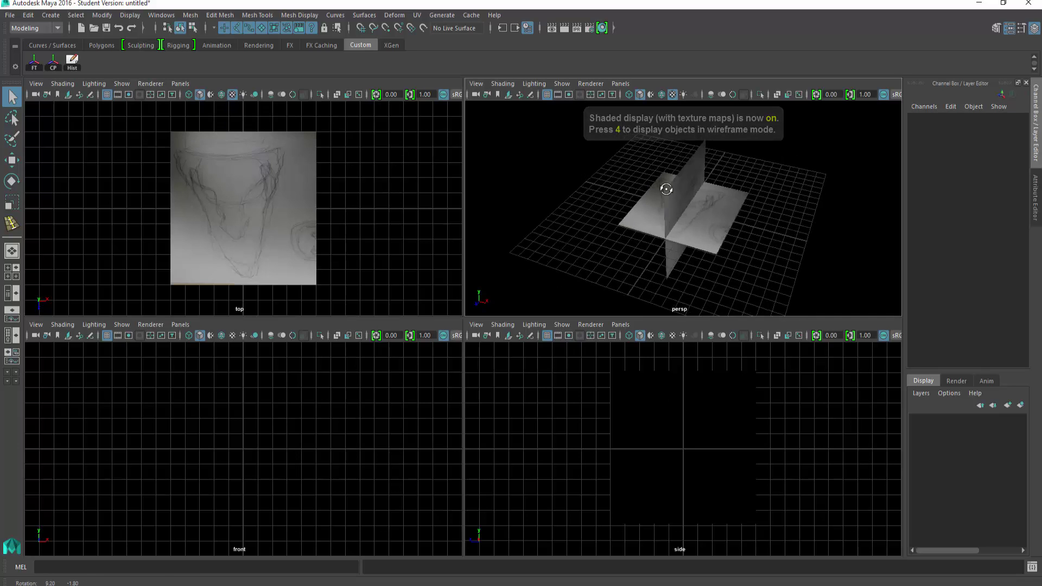
alt+drag(667, 186, 692, 191)
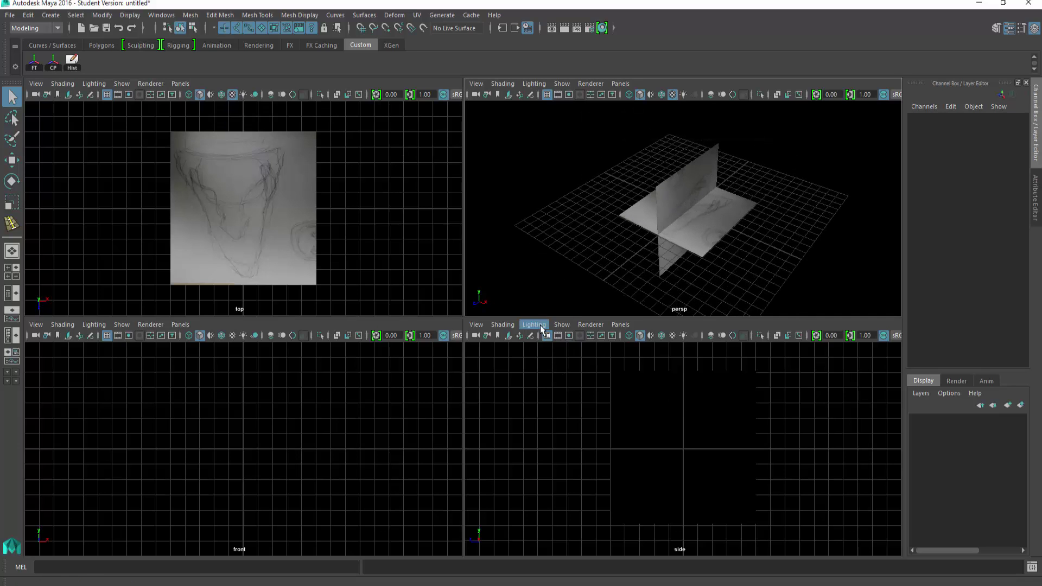
click(534, 325)
click(546, 404)
Assign a new Lambert material to the upright plane in the full perspective view and name it side_image_mtl.
alt+drag(706, 217, 701, 188)
click(700, 187)
key(space)
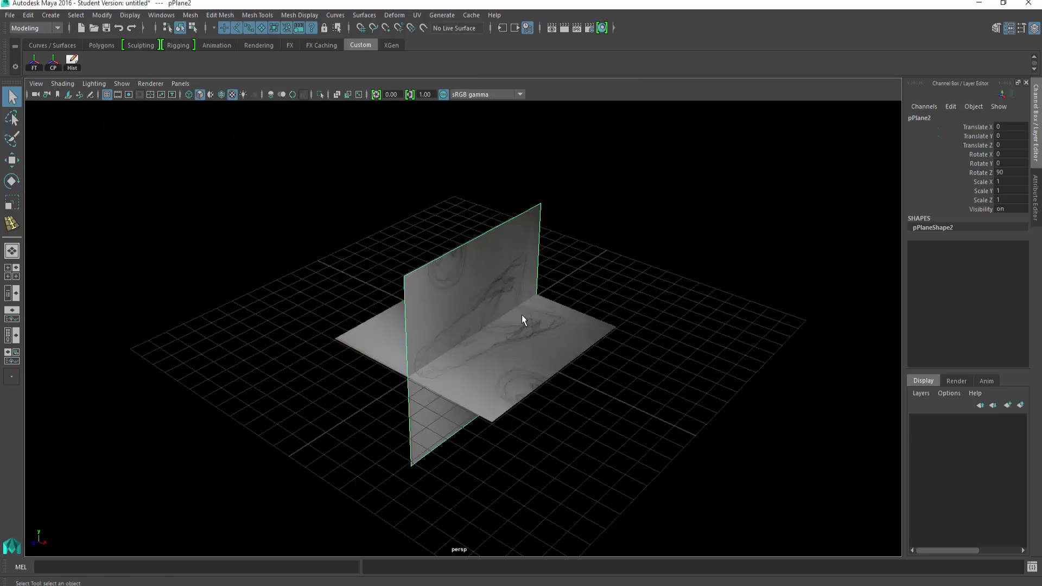
right_drag(474, 279, 554, 523)
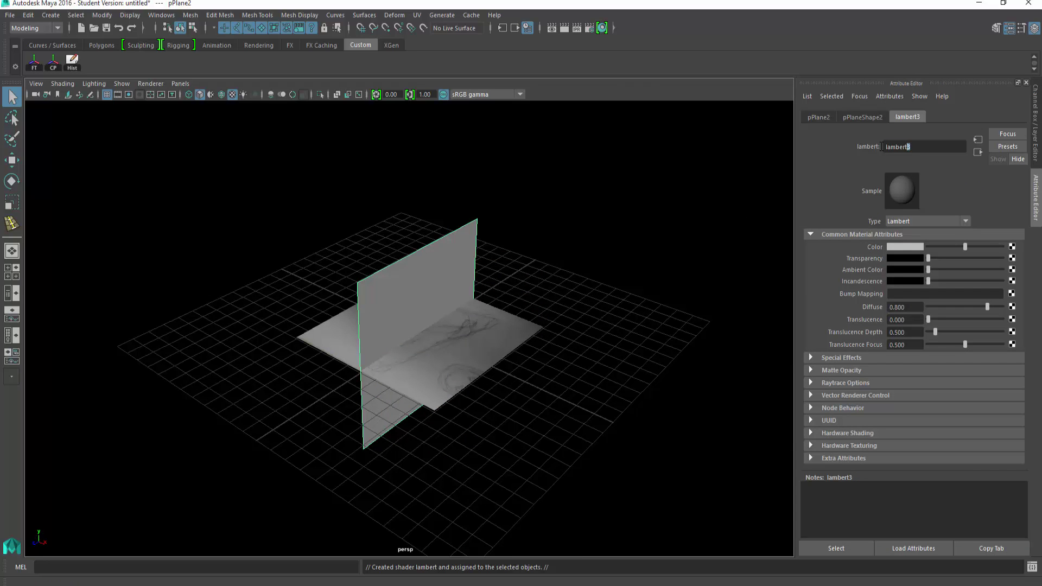
drag(910, 147, 860, 148)
text(side_image_mtl)
key(Return)
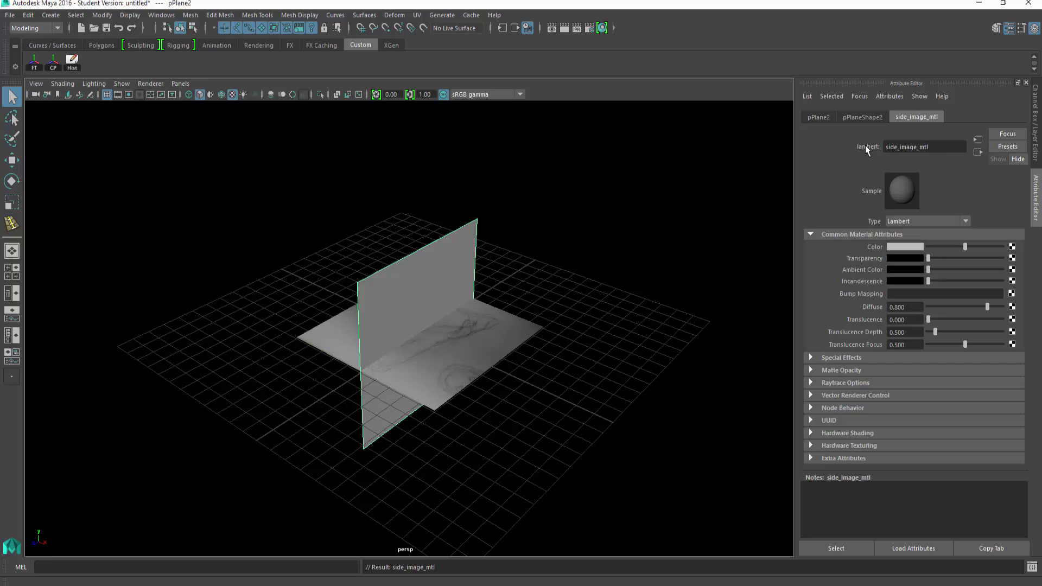
Connect a File texture to the colour of side_image_mtl and load 20150826_201217.jpg from the Downloads folder.
click(1009, 247)
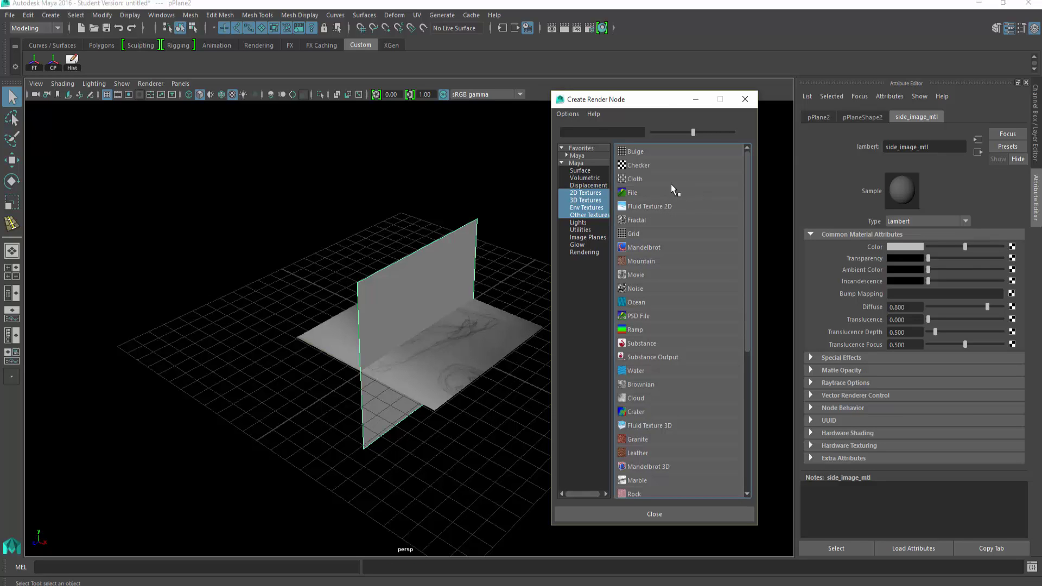
drag(649, 105, 652, 90)
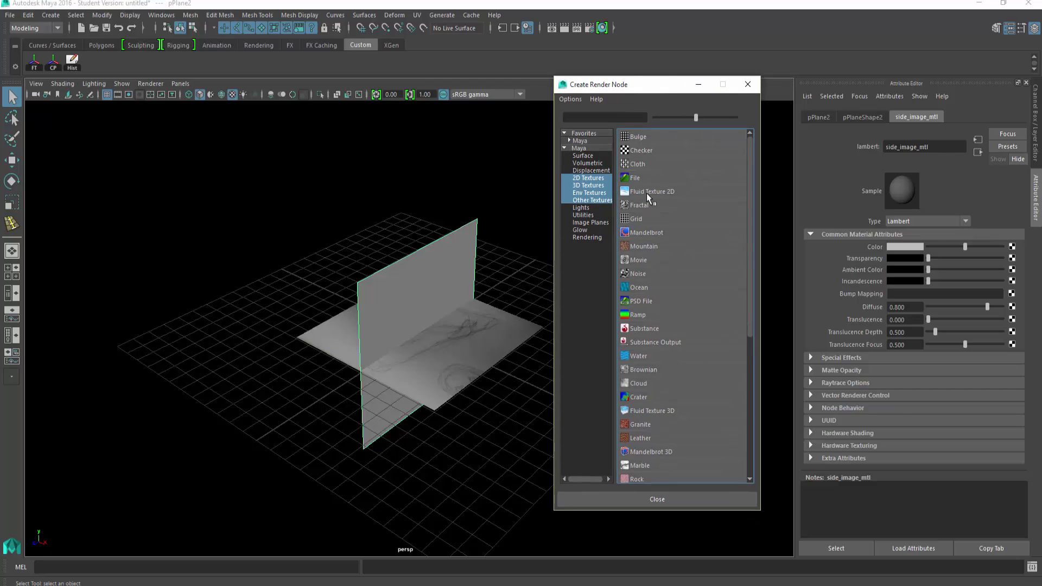
click(649, 178)
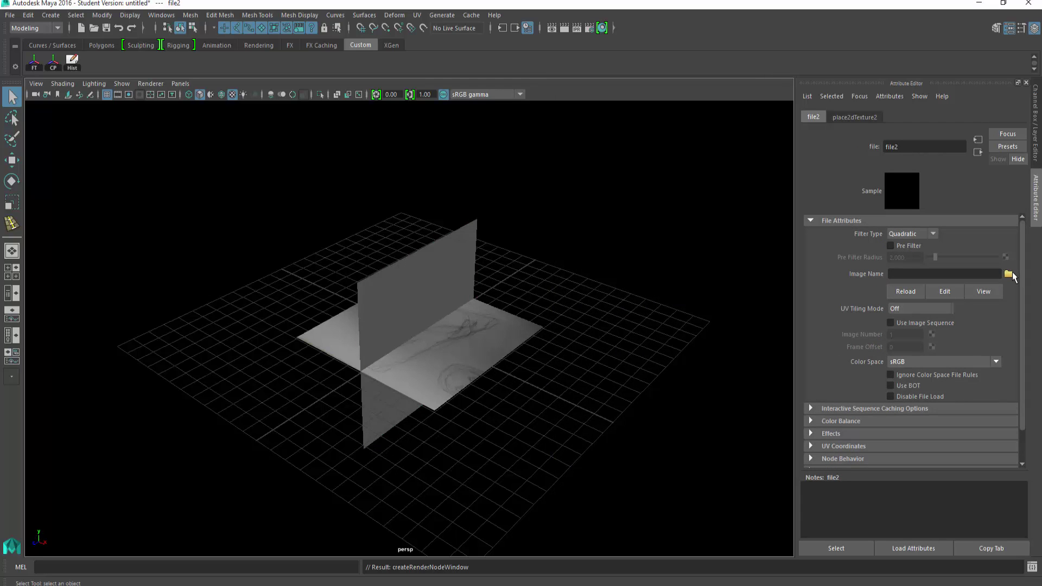
click(1009, 275)
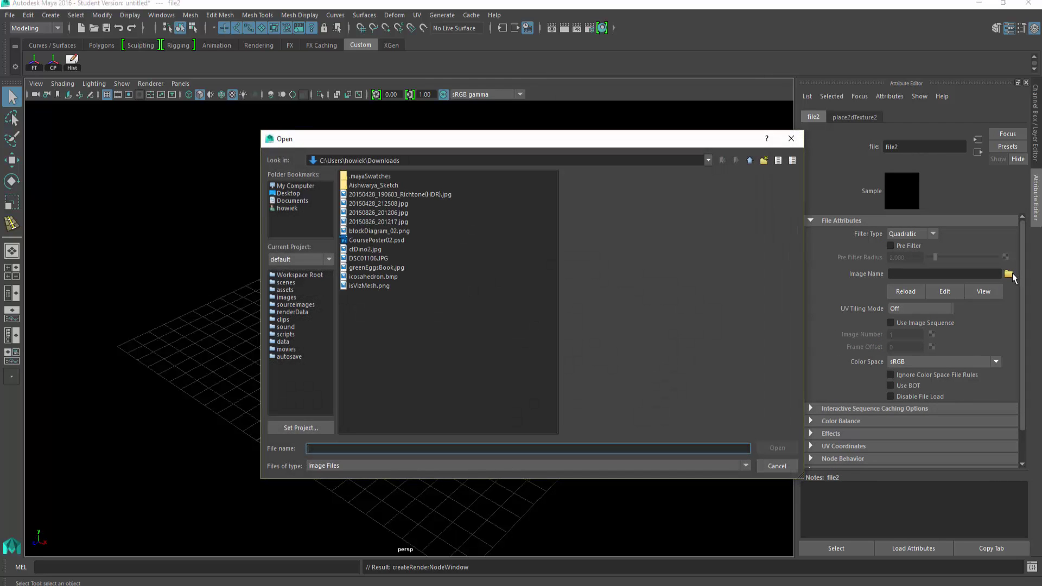
click(392, 222)
click(776, 449)
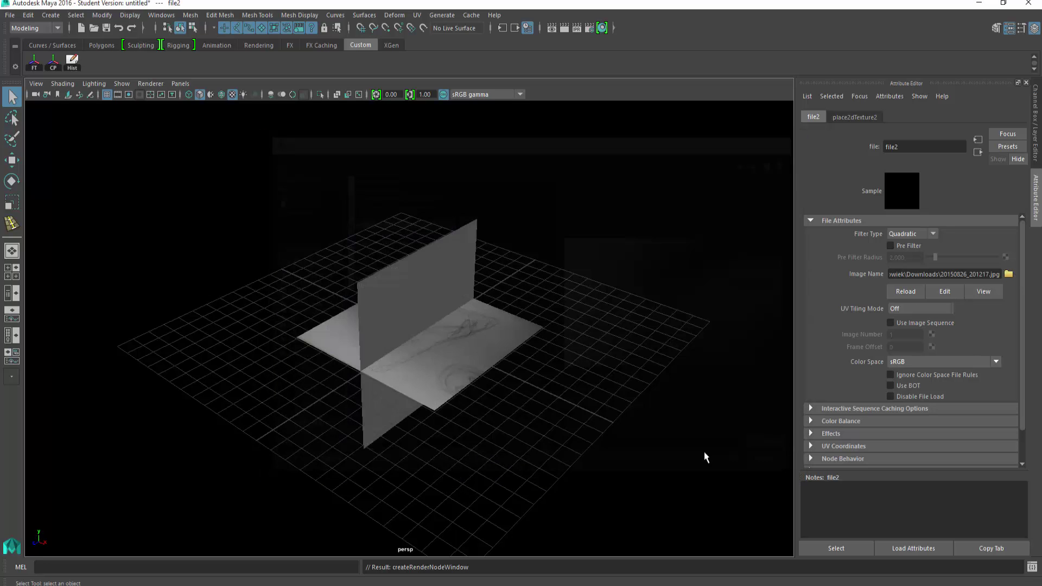
Flip the side sketch upright by setting the upright plane's Scale X to -1.
alt+drag(551, 274, 493, 201)
click(500, 272)
key(ctrl+a)
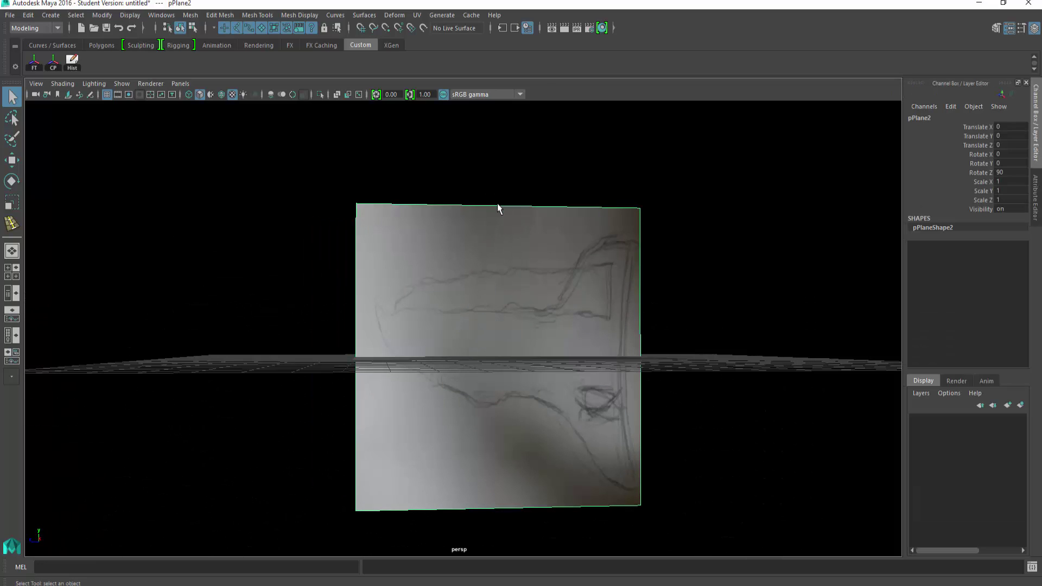
click(983, 185)
key(r)
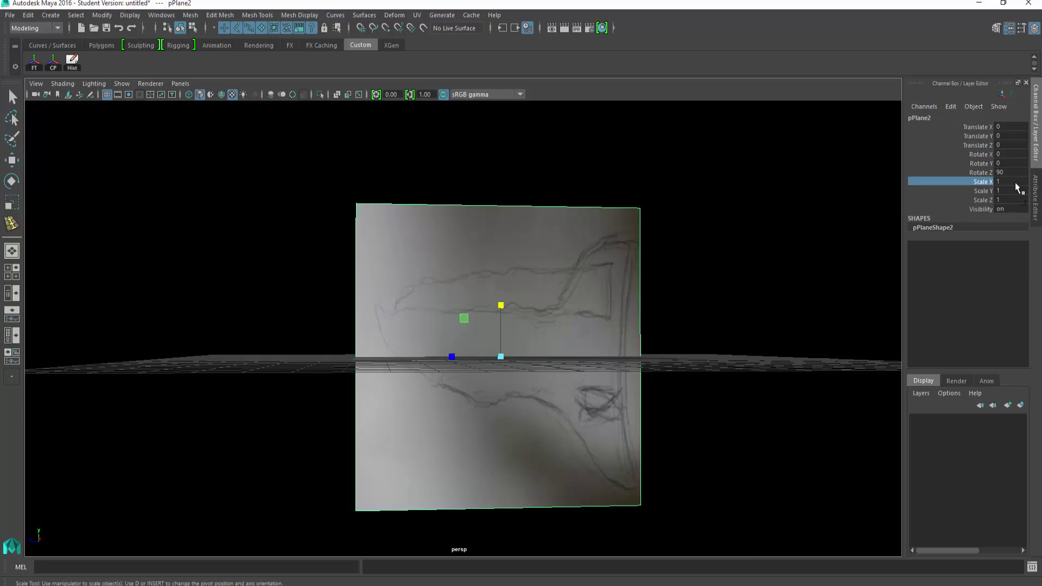
alt+drag(565, 303, 585, 309)
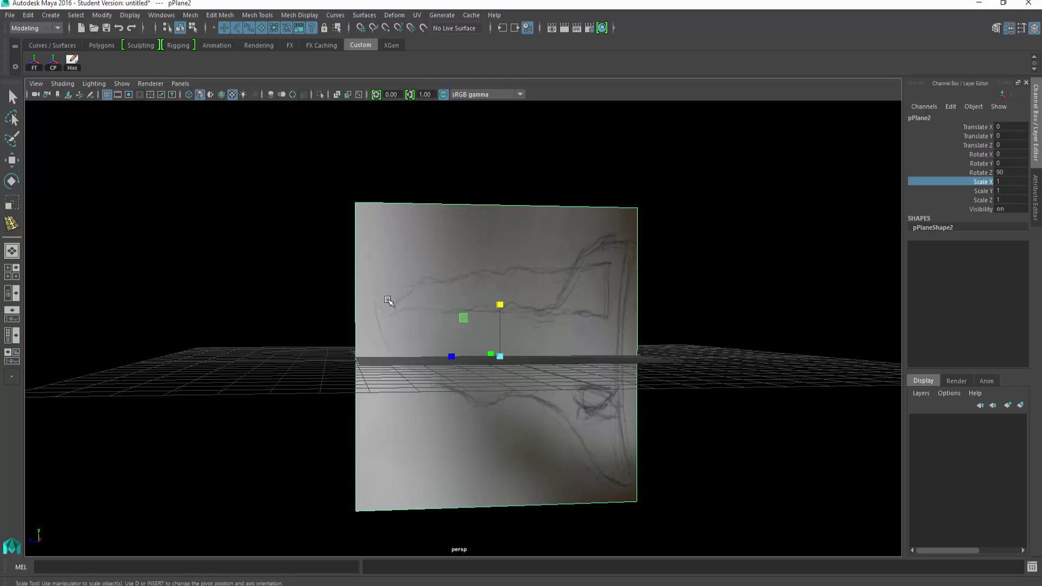
double_click(999, 181)
text(-1)
key(Return)
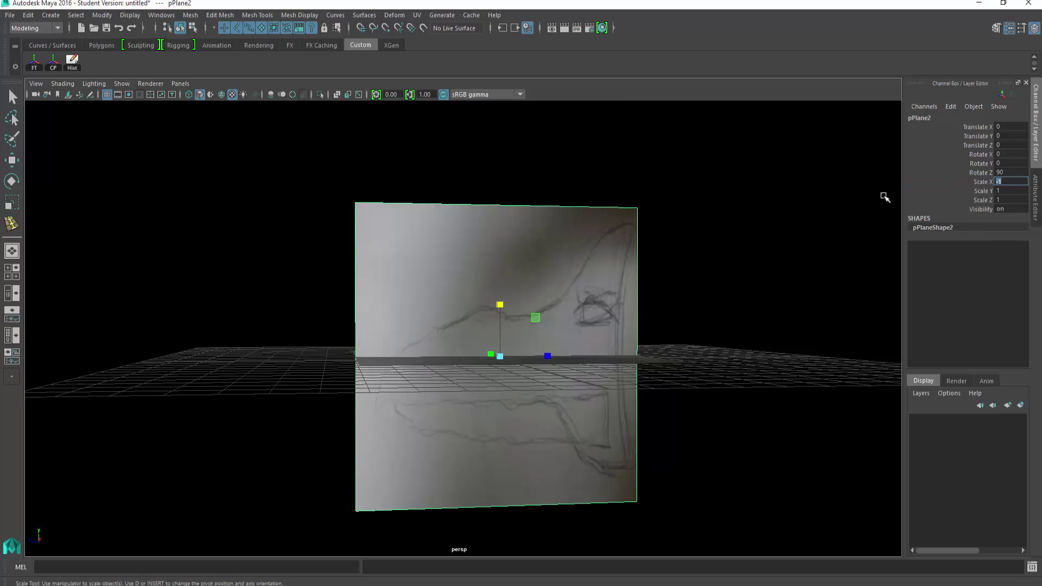
alt+drag(699, 222, 702, 243)
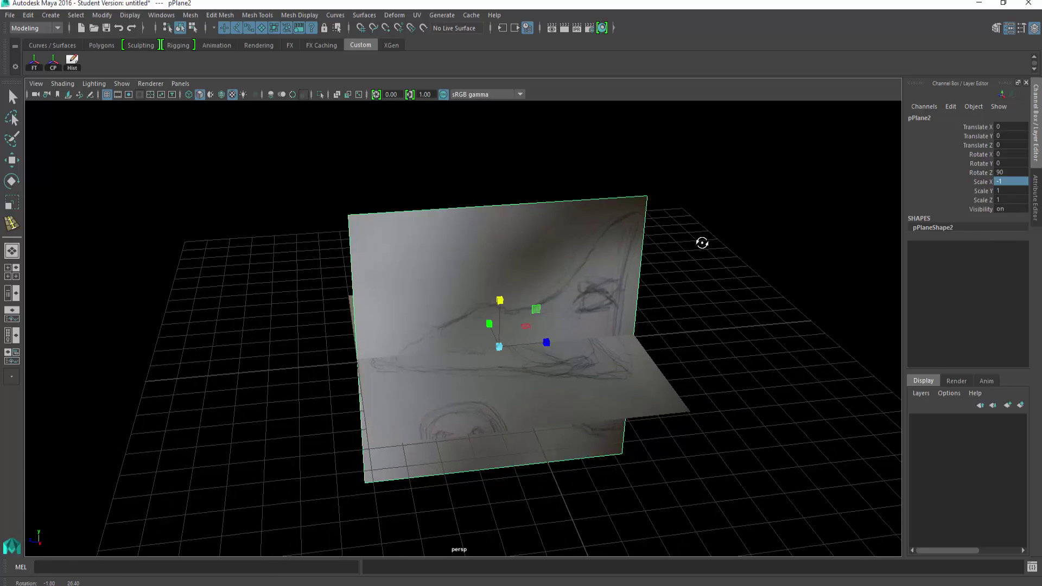
Move the upright plane to about 1.571 in Y and 0.26 in Z to line its sketch up with the horizontal one.
key(q)
alt+drag(584, 255, 575, 268)
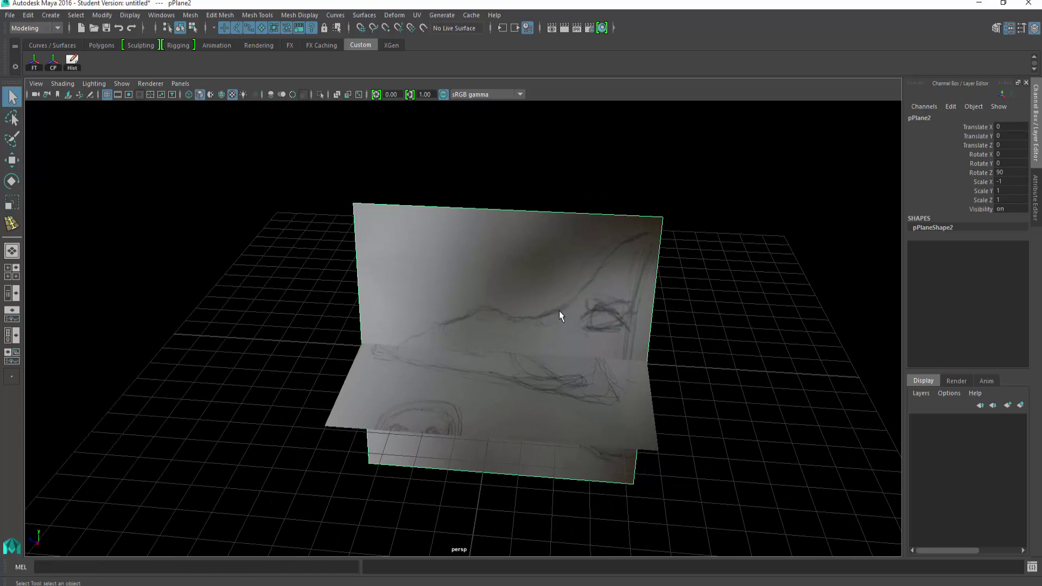
key(w)
drag(447, 351, 482, 273)
mouse_move(481, 273)
alt+mouse_down()
mouse_move(477, 288)
mouse_move(492, 259)
alt+mouse_up()
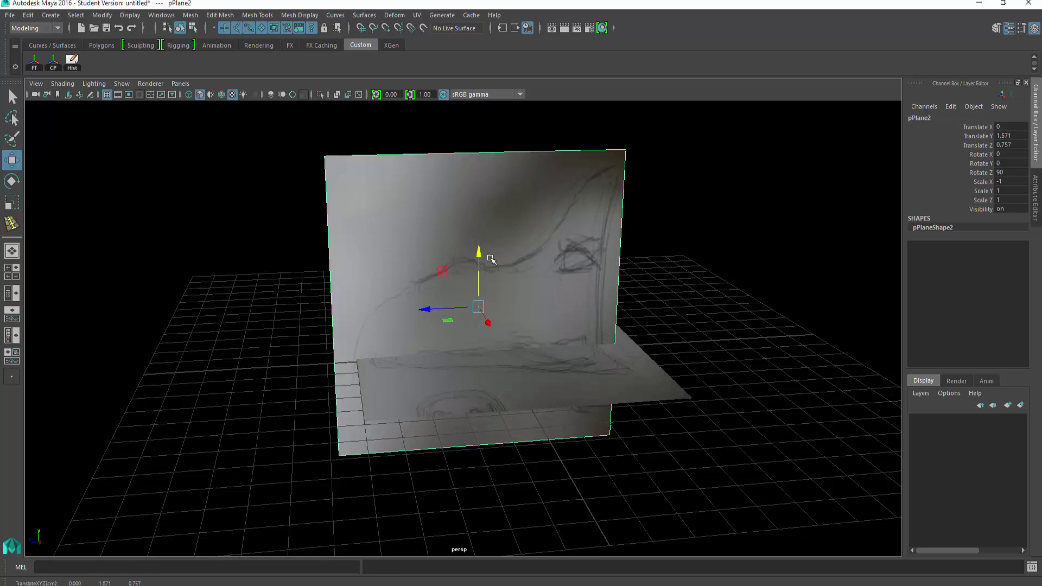
drag(432, 309, 446, 307)
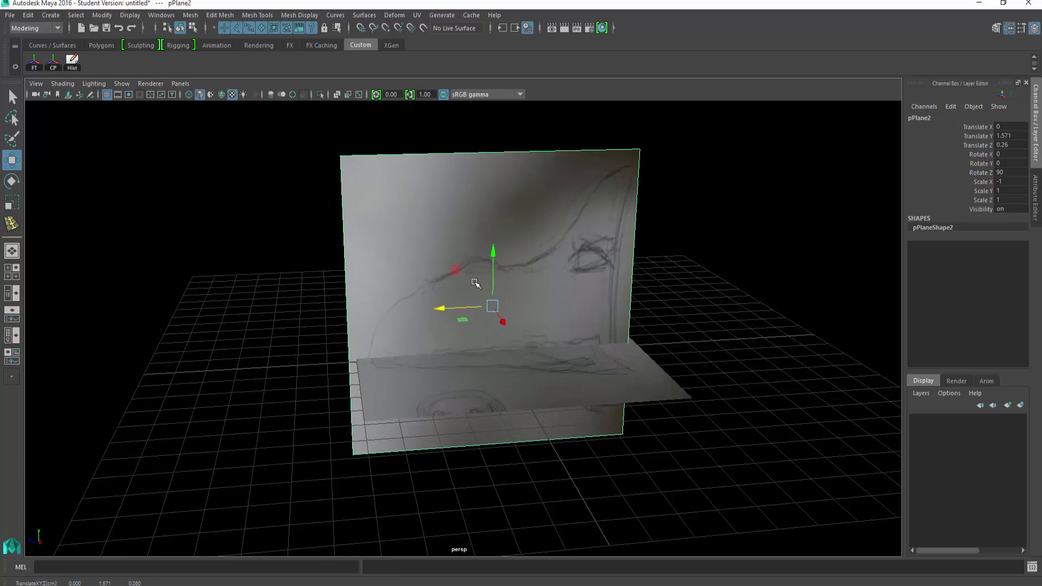
alt+drag(540, 278, 534, 292)
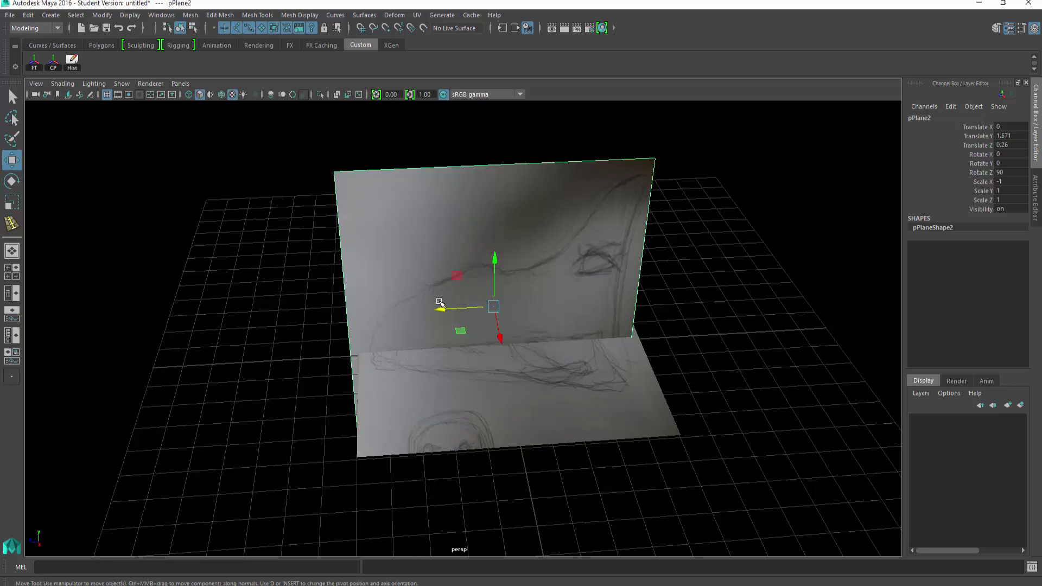
Select both the horizontal and upright sketch planes and freeze their transformations.
alt+drag(440, 302, 638, 334)
click(597, 377)
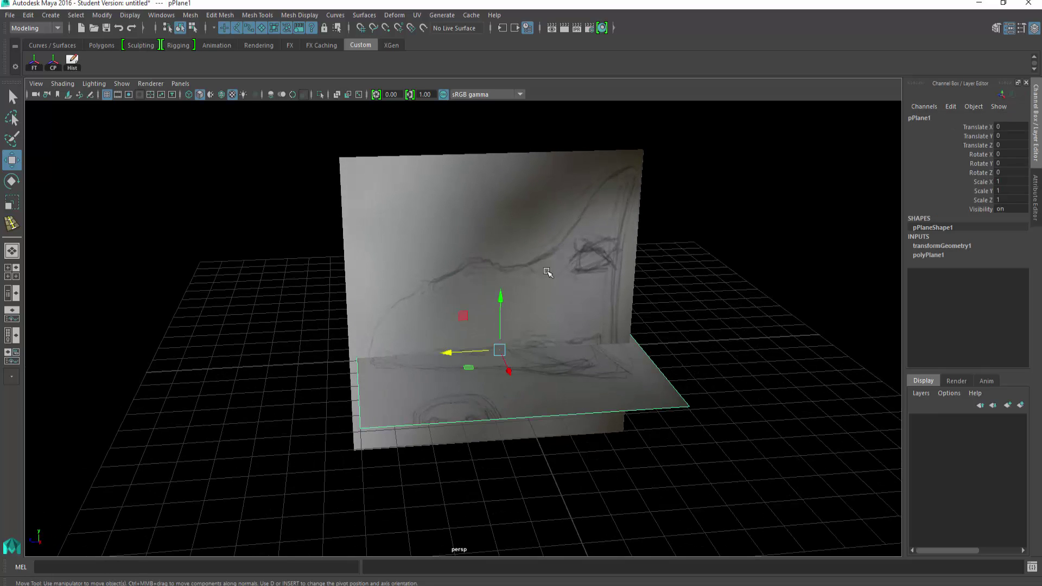
click(547, 272)
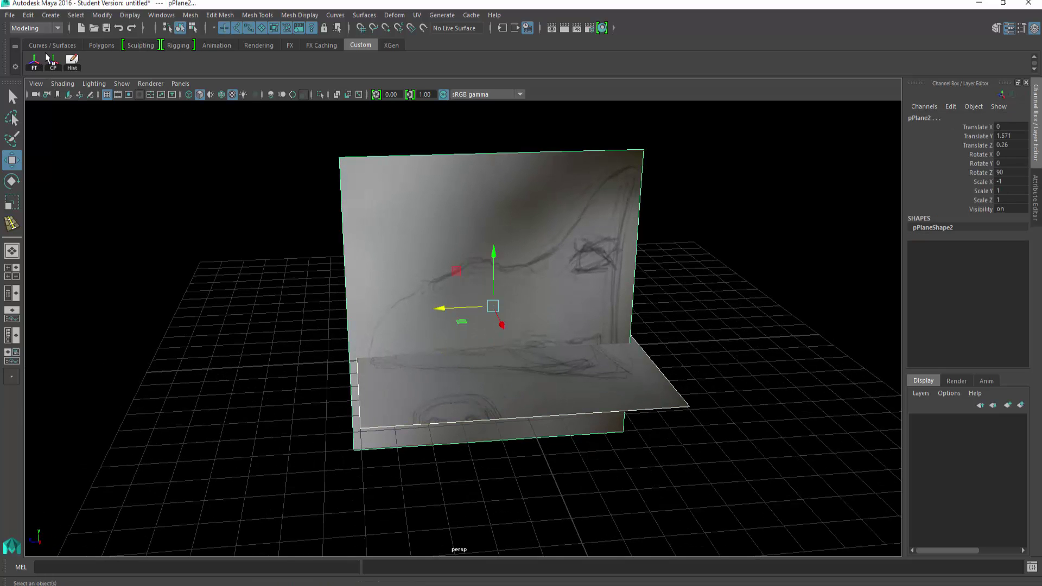
click(102, 14)
click(123, 69)
Stretch both sketch planes along the Z axis to a scale of about 1.418.
key(r)
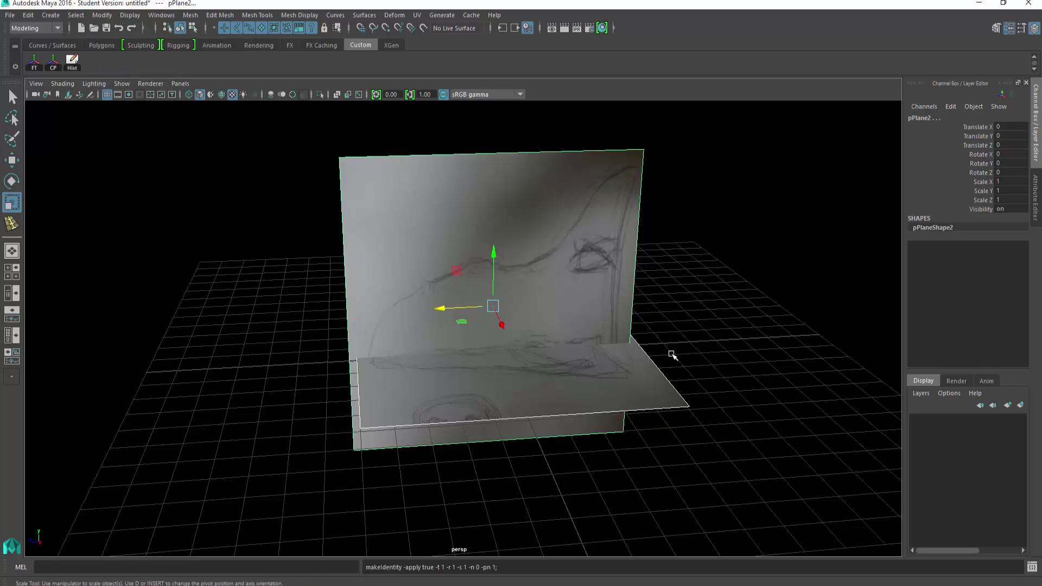
drag(440, 309, 430, 311)
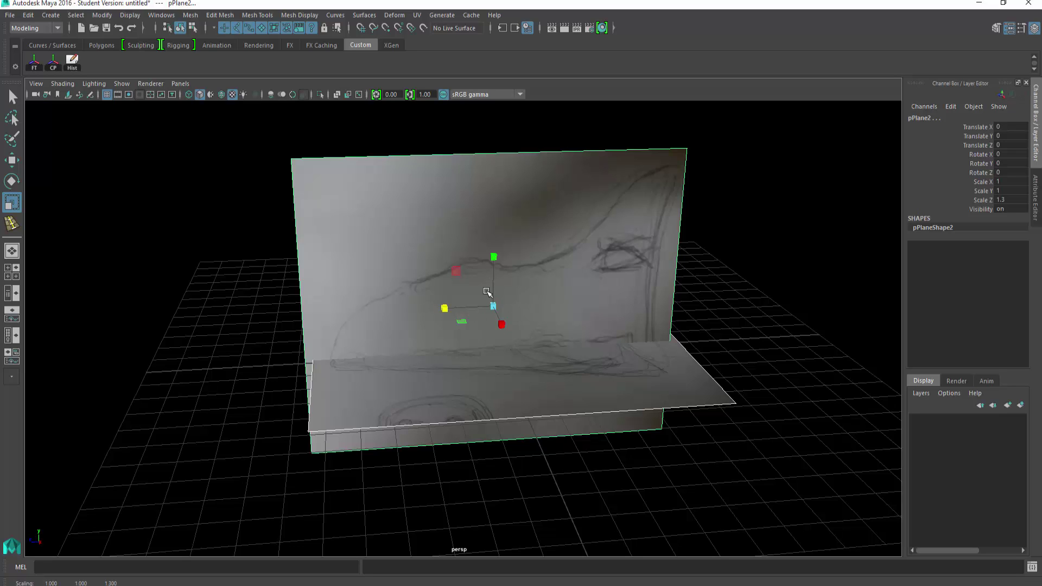
key(ctrl+z)
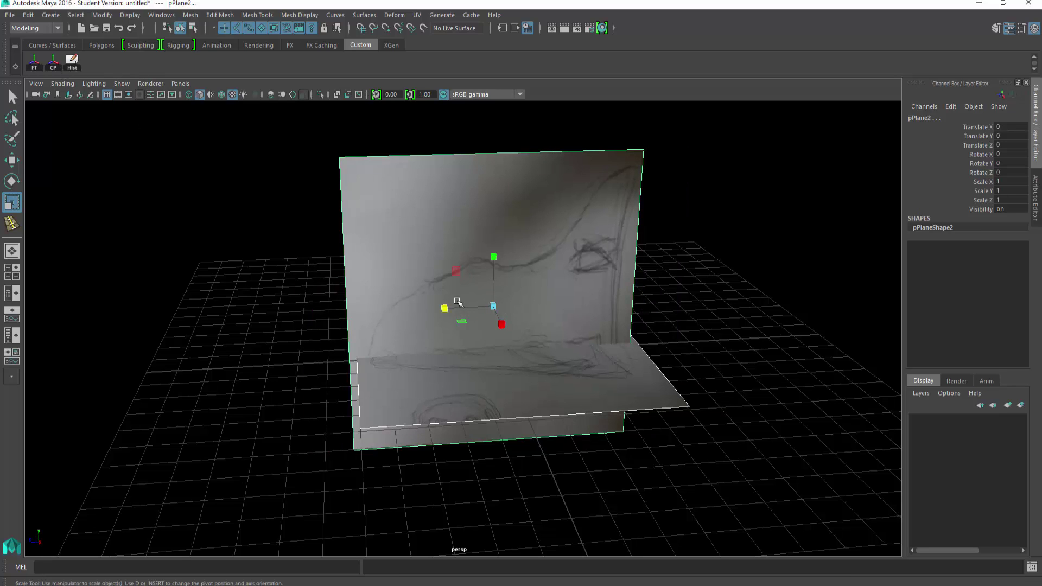
drag(443, 307, 517, 327)
Widen the planes to a Scale X of about 1.05 in the top view, then return to the perspective view.
key(space)
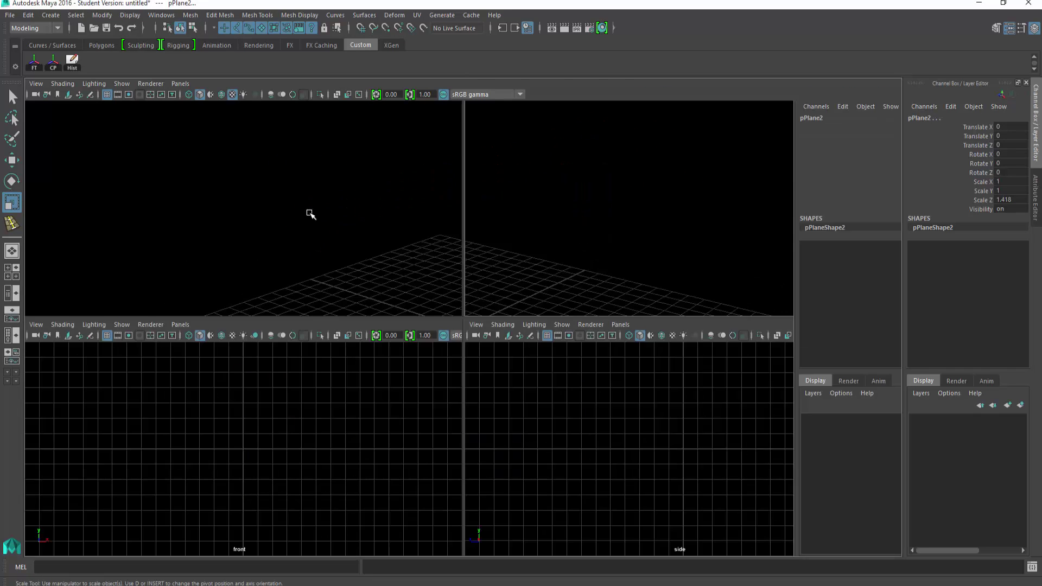
key(space)
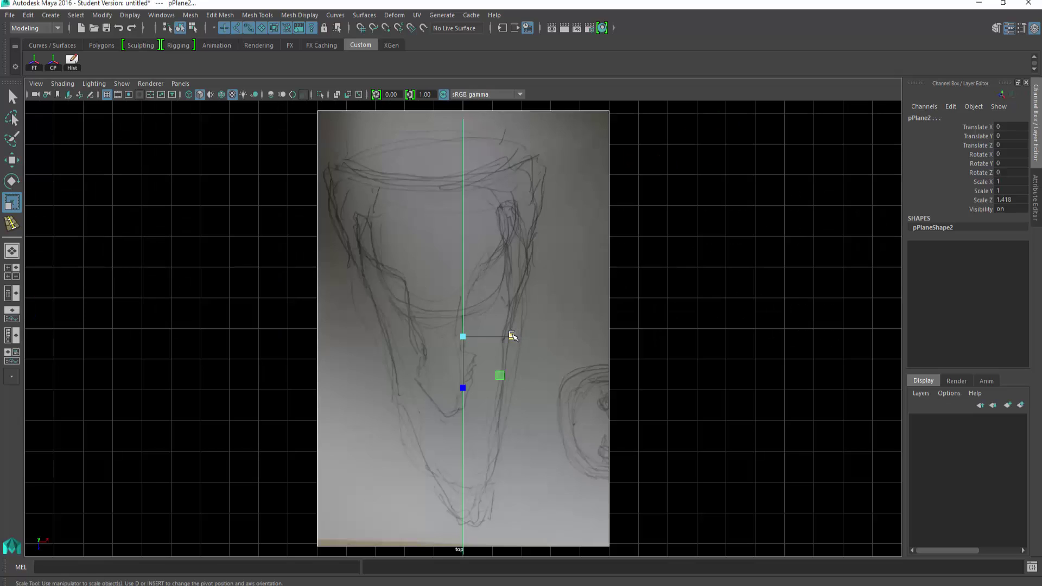
drag(512, 336, 517, 337)
key(space)
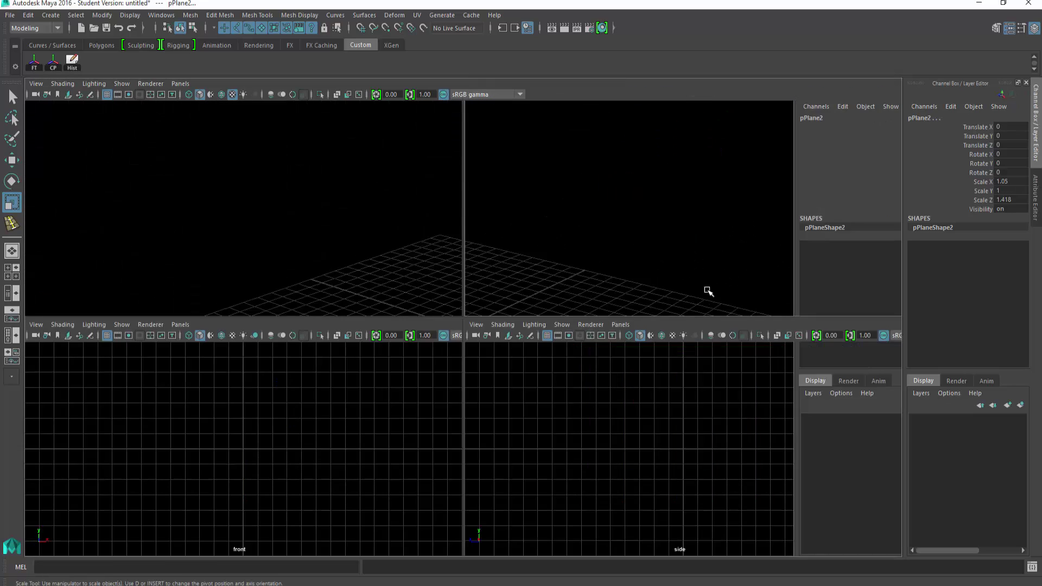
key(space)
alt+drag(707, 293, 693, 342)
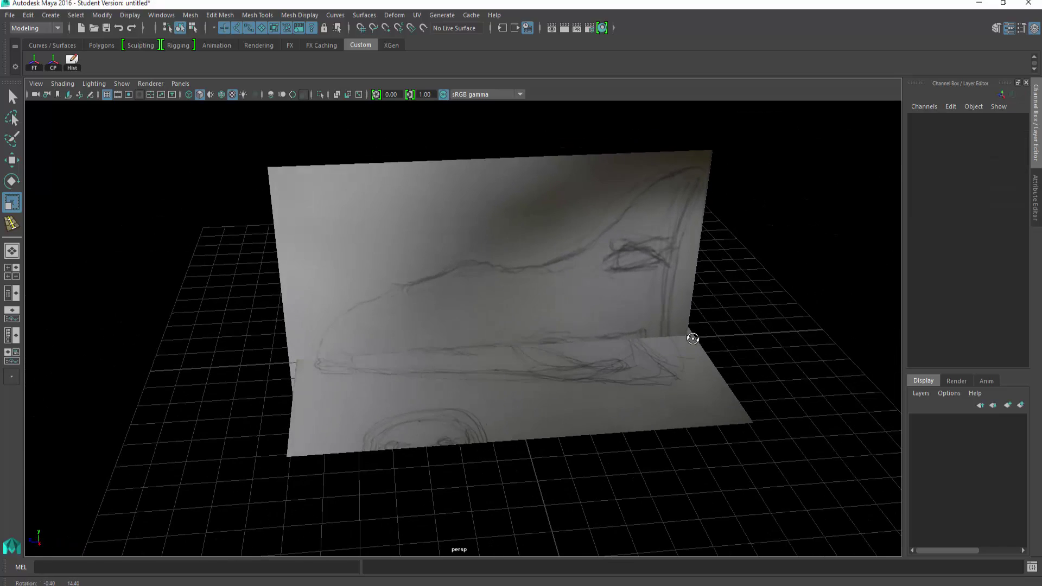
Select both the upright and horizontal sketch planes and assign them to a new display layer.
click(585, 305)
alt+drag(533, 367, 756, 288)
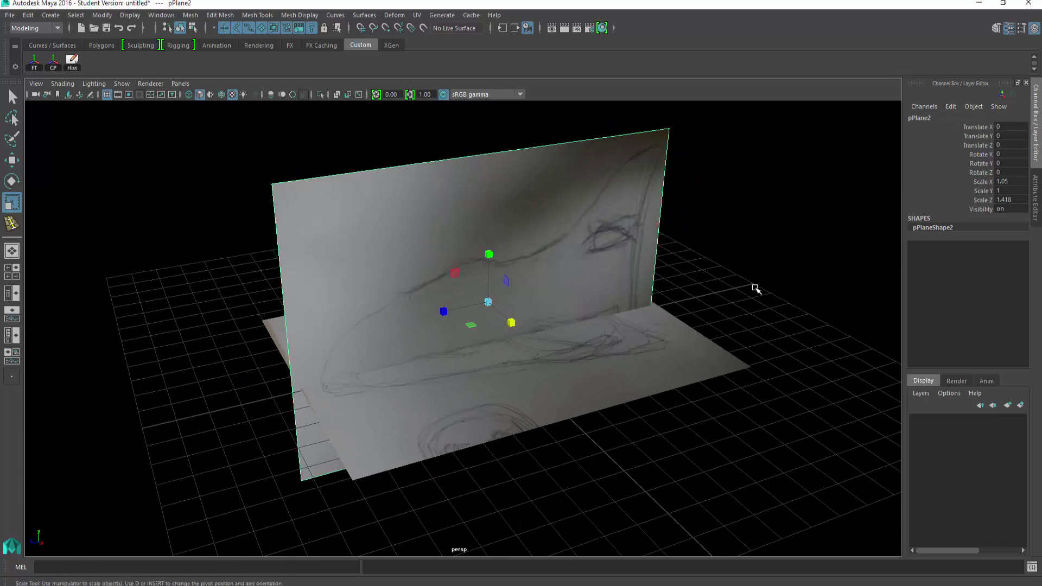
click(756, 288)
alt+drag(646, 314, 563, 321)
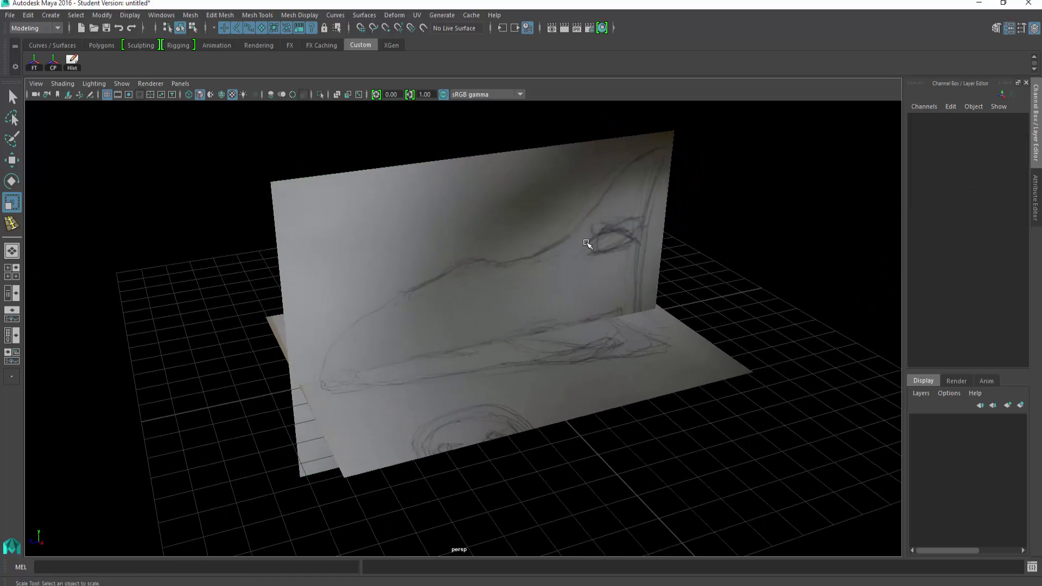
drag(587, 242, 657, 357)
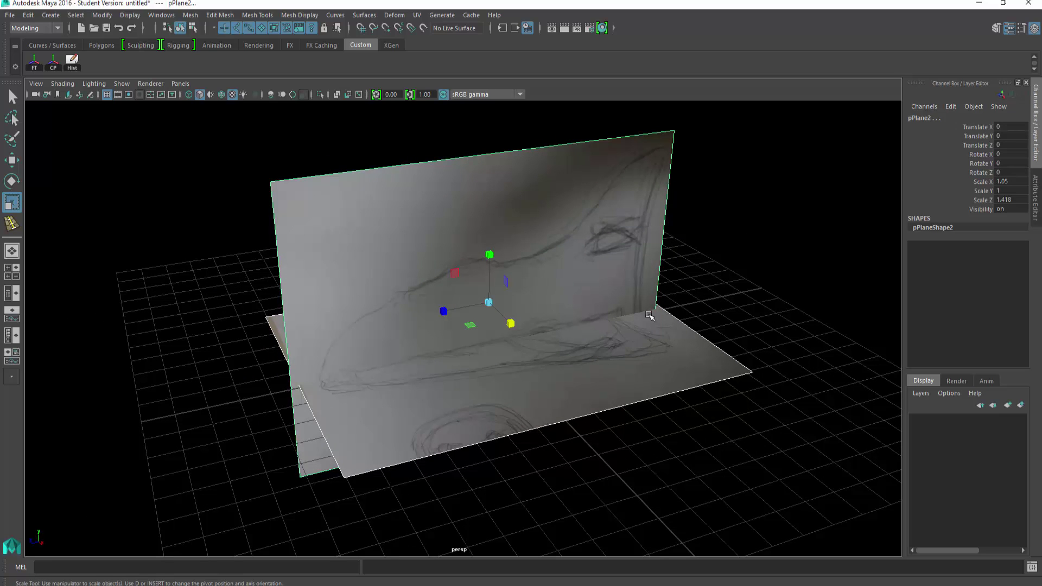
click(1020, 405)
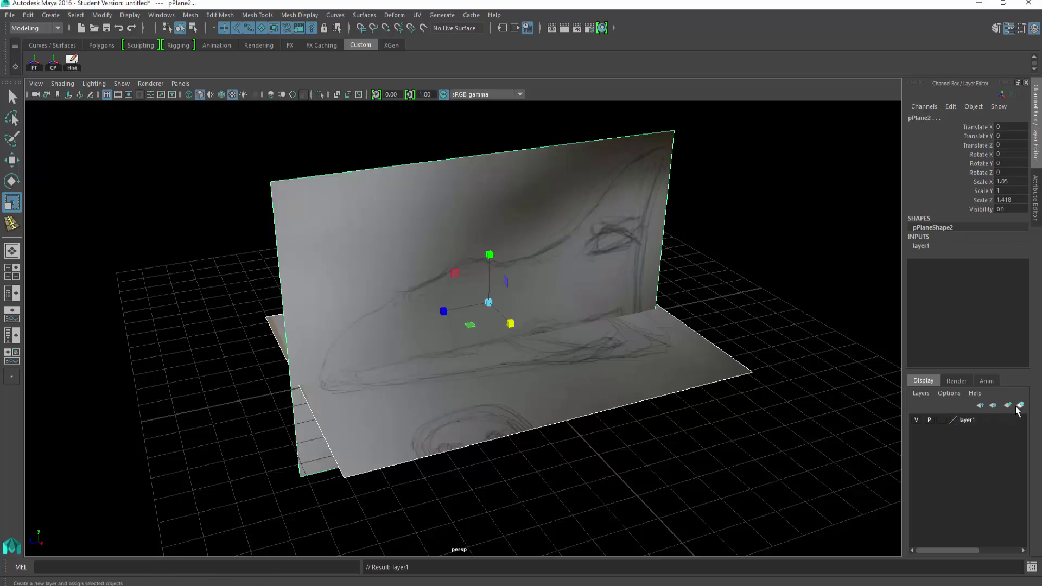
Rename the sketch planes' new display layer as image_lyr.
click(960, 421)
double_click(961, 421)
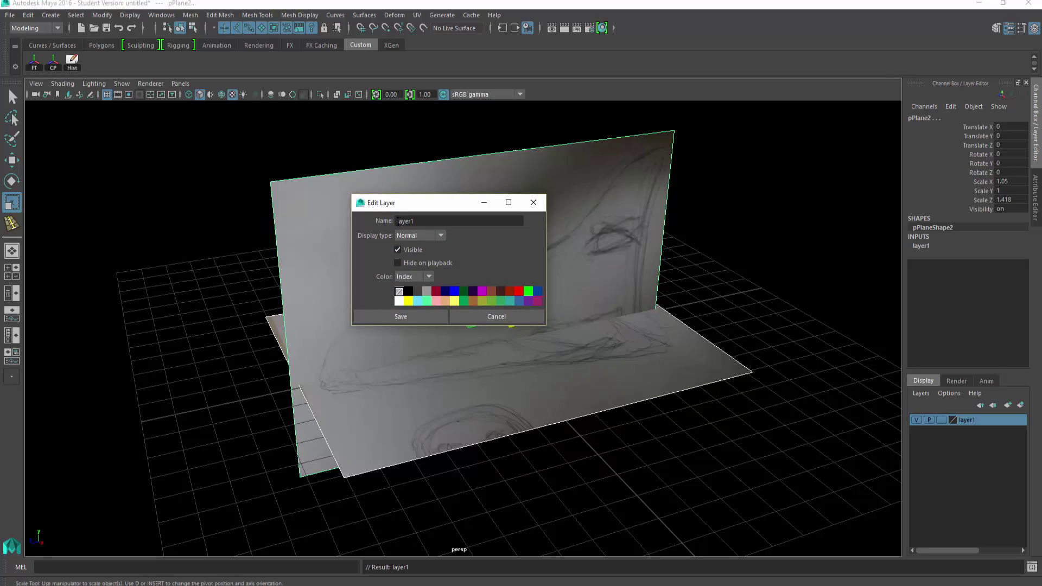
text(image_lyr)
click(427, 320)
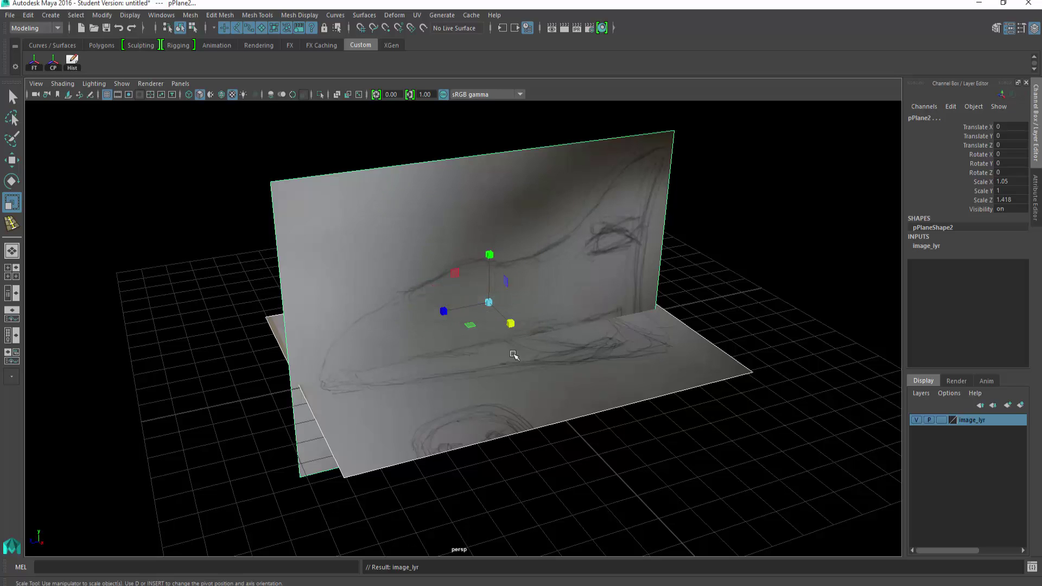
Set the image_lyr layer to Reference mode and test whether its sketch planes can still be selected.
click(775, 305)
click(594, 238)
click(942, 420)
click(942, 420)
click(709, 470)
drag(233, 256, 567, 490)
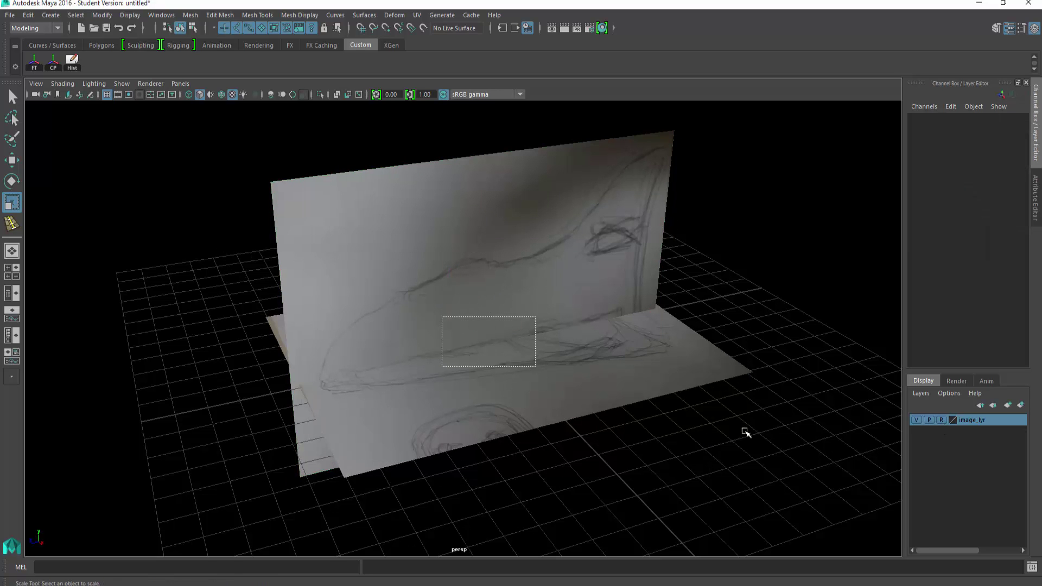
alt+drag(744, 430, 749, 322)
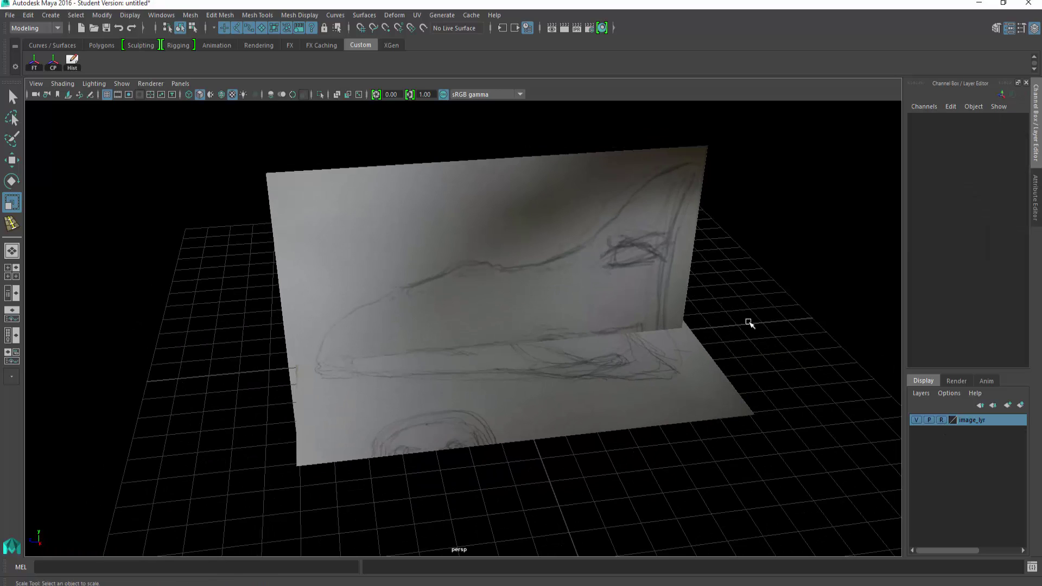